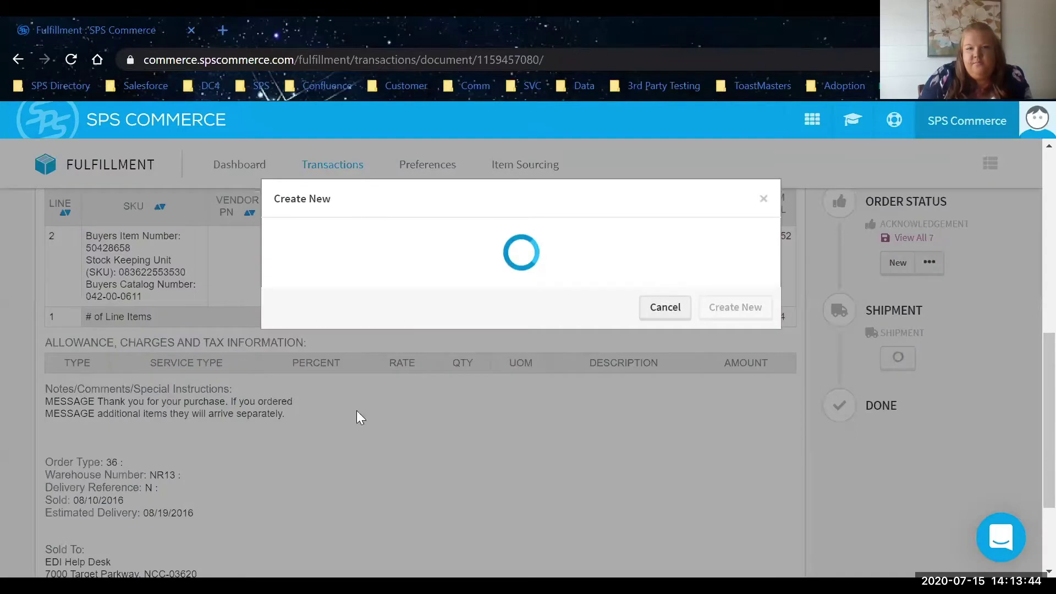
Start a new Target.com Advance Ship Notice using Full Form Entry.
click(372, 488)
click(713, 558)
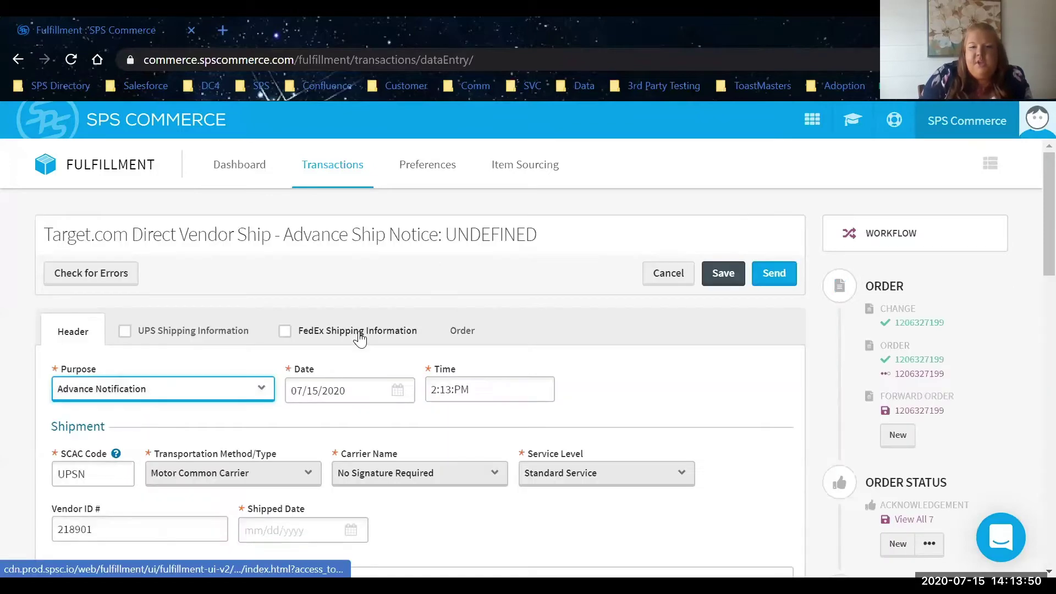
scroll(376, 373, down, 5)
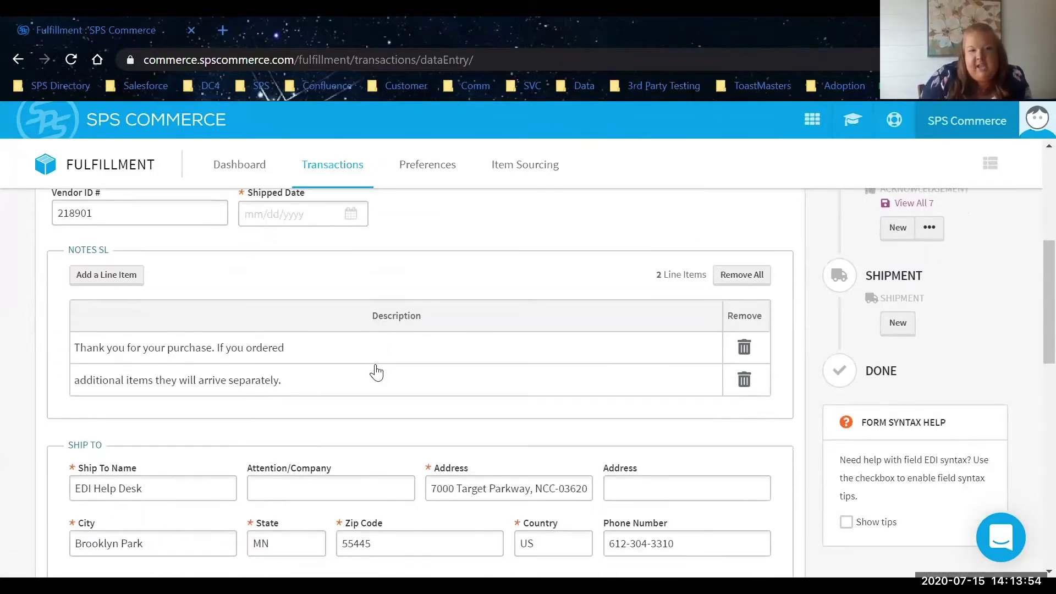
scroll(373, 370, down, 5)
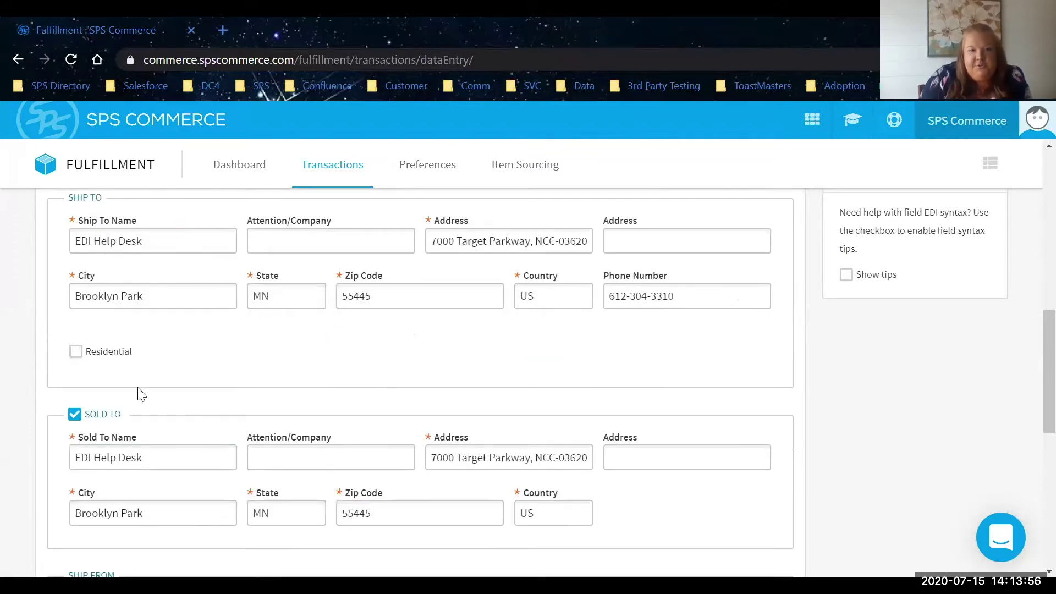
scroll(139, 394, down, 5)
scroll(139, 394, down, 1)
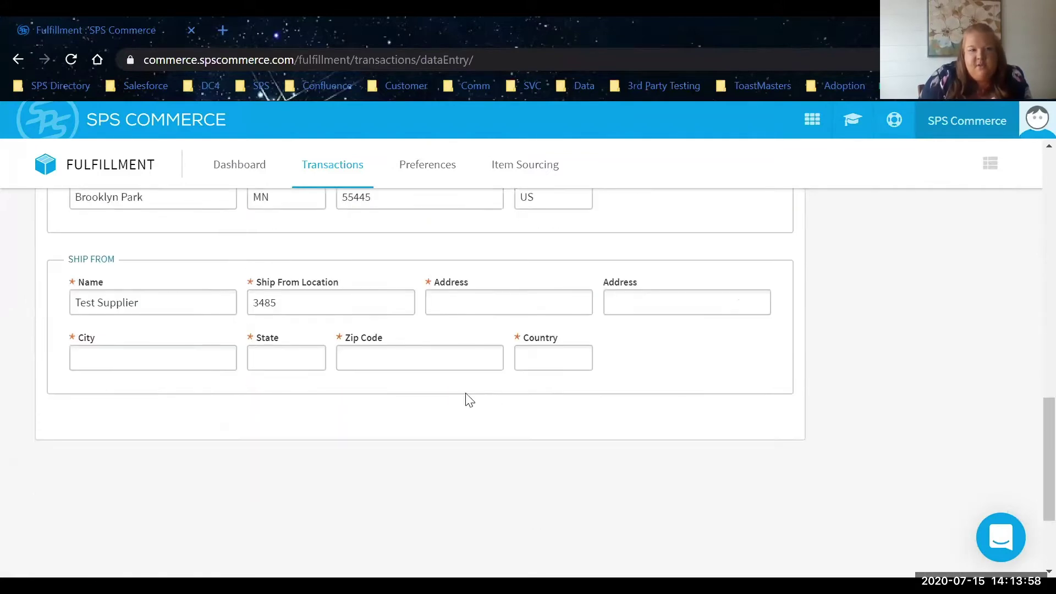
scroll(436, 297, up, 3)
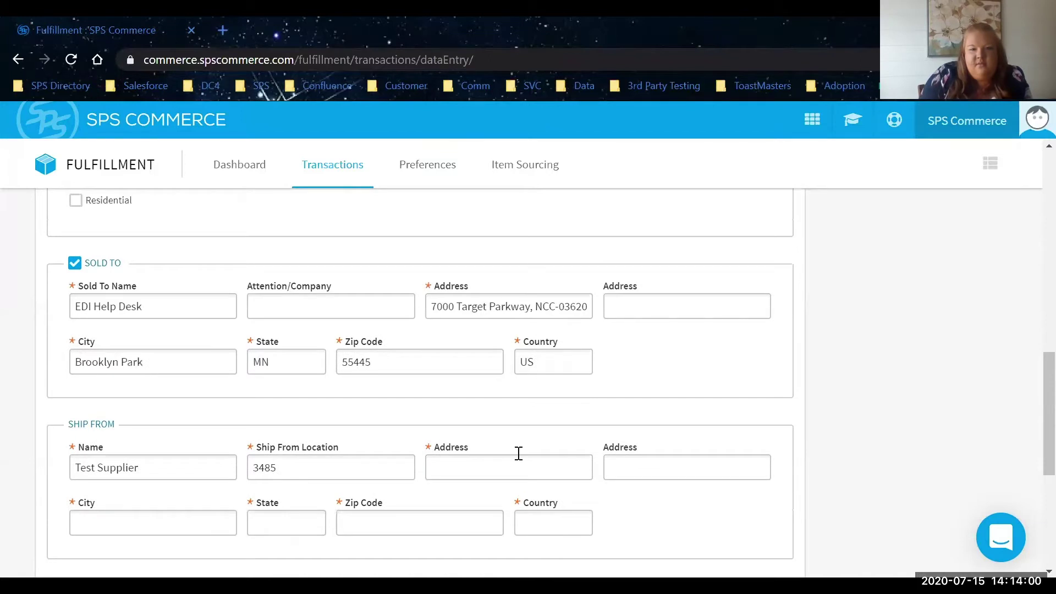
Enter the Ship From street address, correcting the typos.
click(519, 456)
text(333 S 7tyh S)
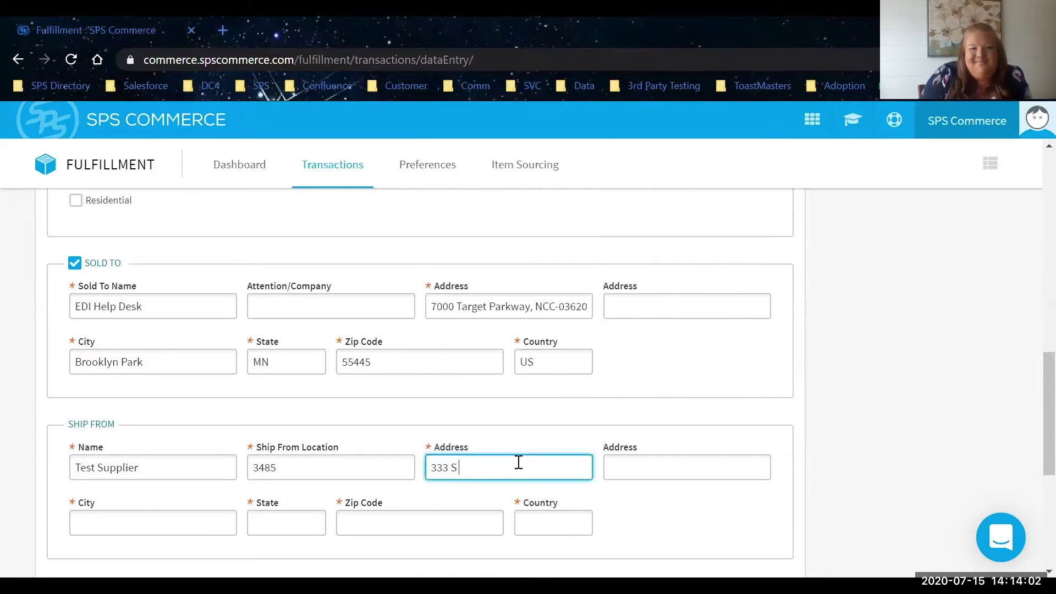
key(BackSpace)
key(BackSpace)
key(BackSpace)
key(BackSpace)
text(h s)
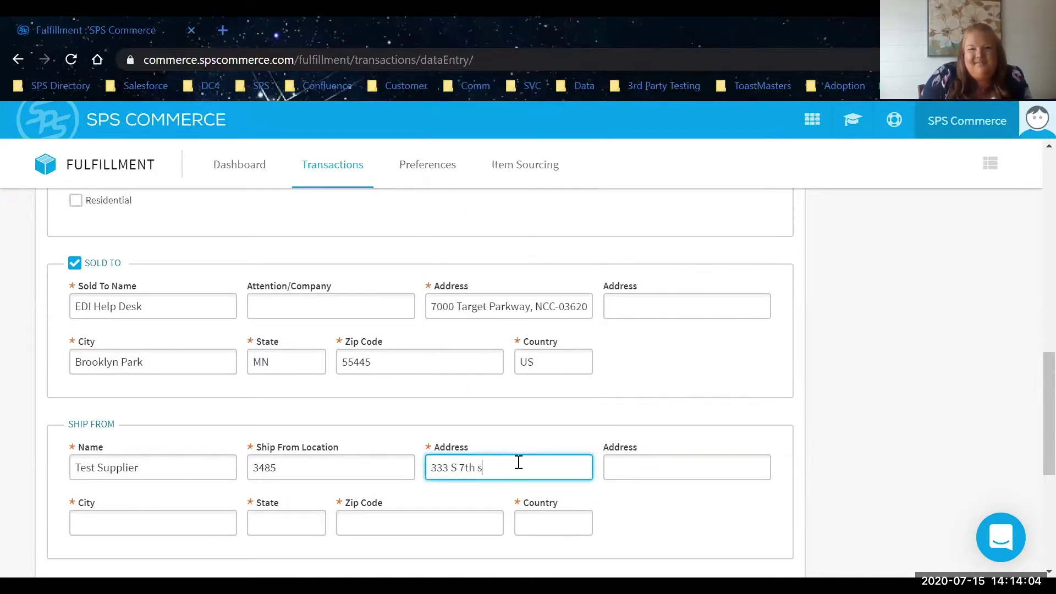
key(BackSpace)
text(ST)
key(Tab)
key(Tab)
key(Tab)
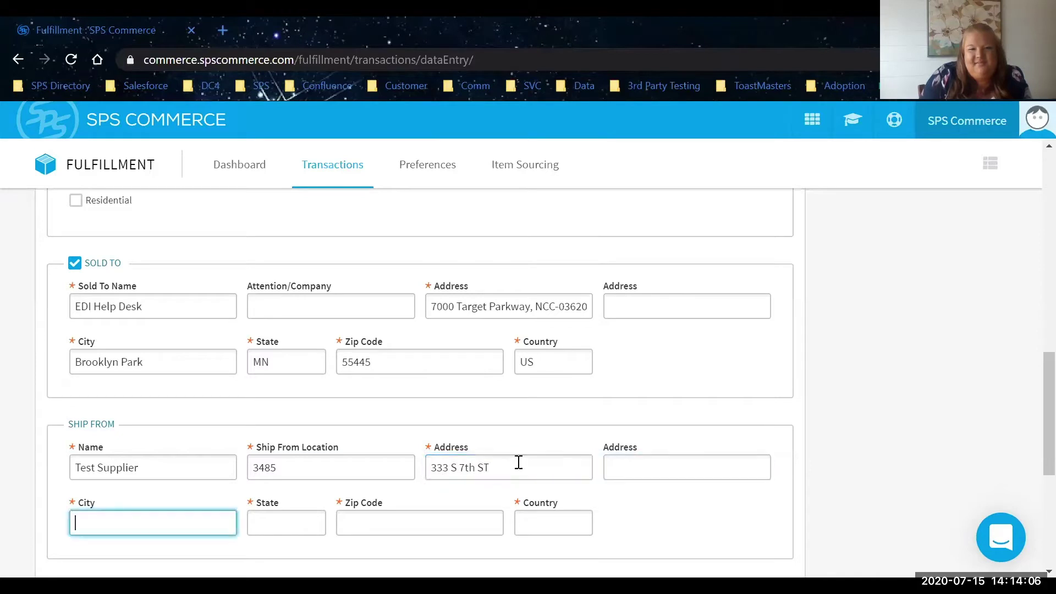
Fill in Ship From city Minneapolis, state MN, zip 55402 and country US.
click(193, 529)
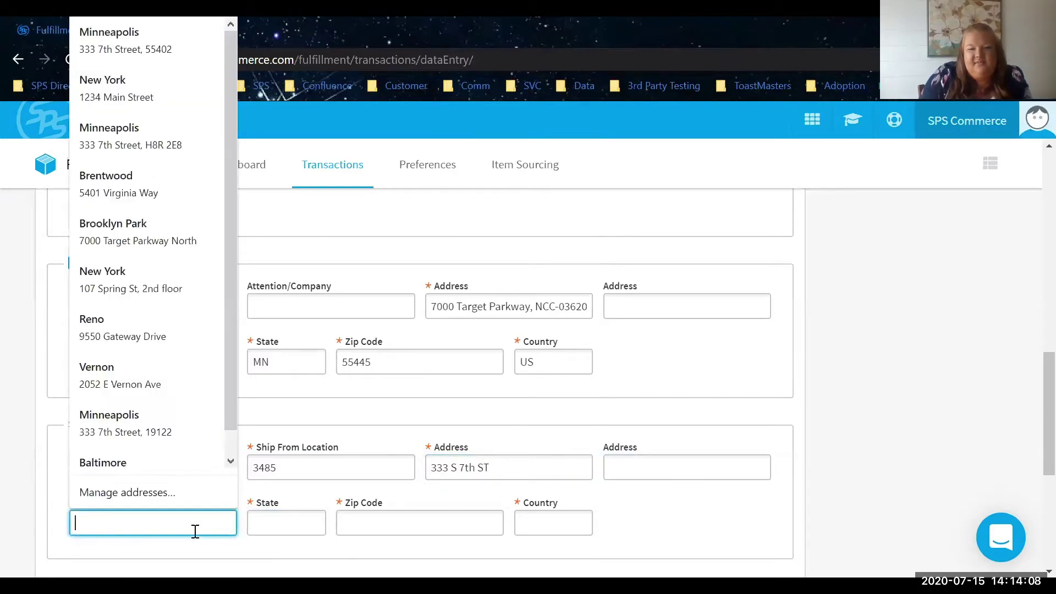
text(Minneapolis)
key(Tab)
text(MN)
key(Tab)
text(55402)
key(Tab)
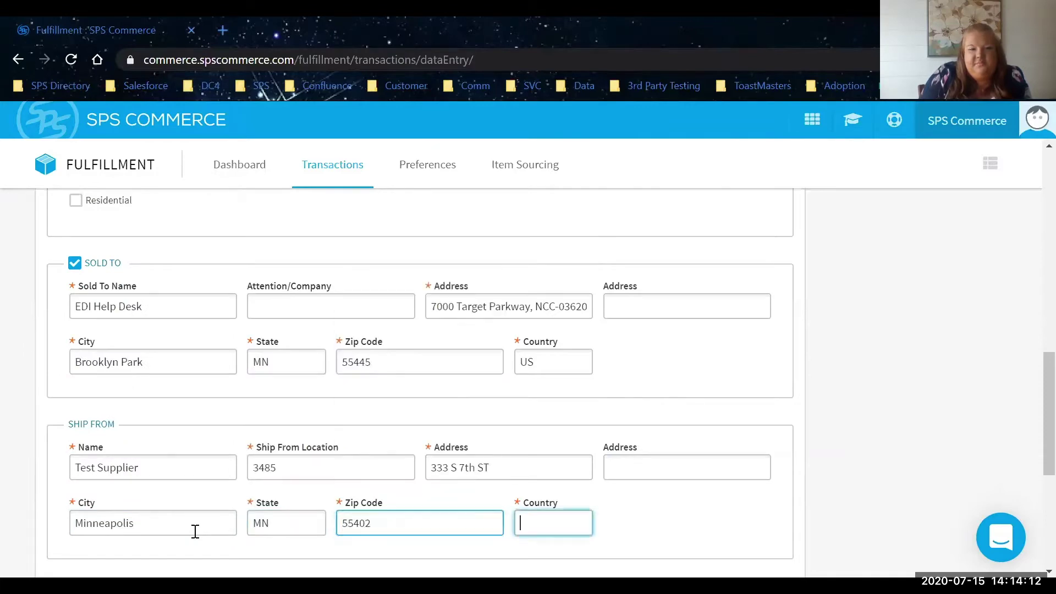
text(US)
scroll(292, 449, up, 10)
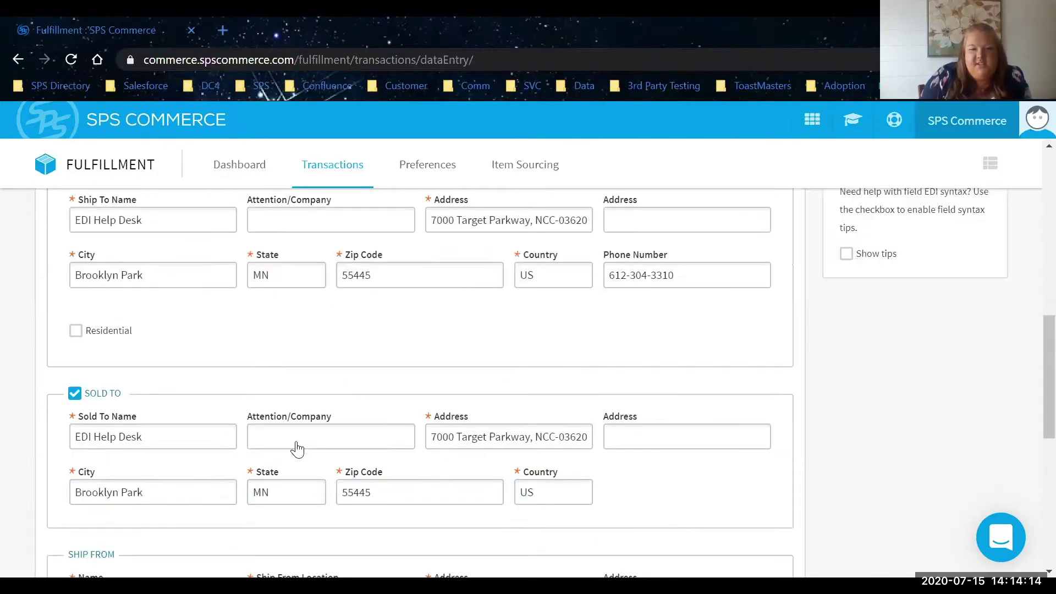
scroll(432, 348, up, 5)
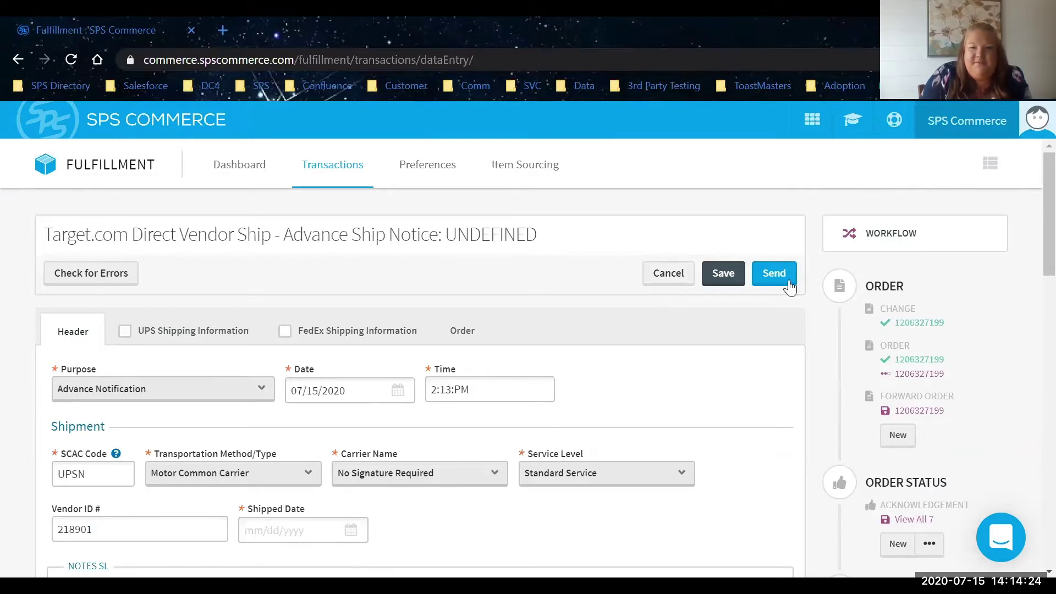
Cancel the unsaved ship notice and confirm discarding the changes.
click(648, 277)
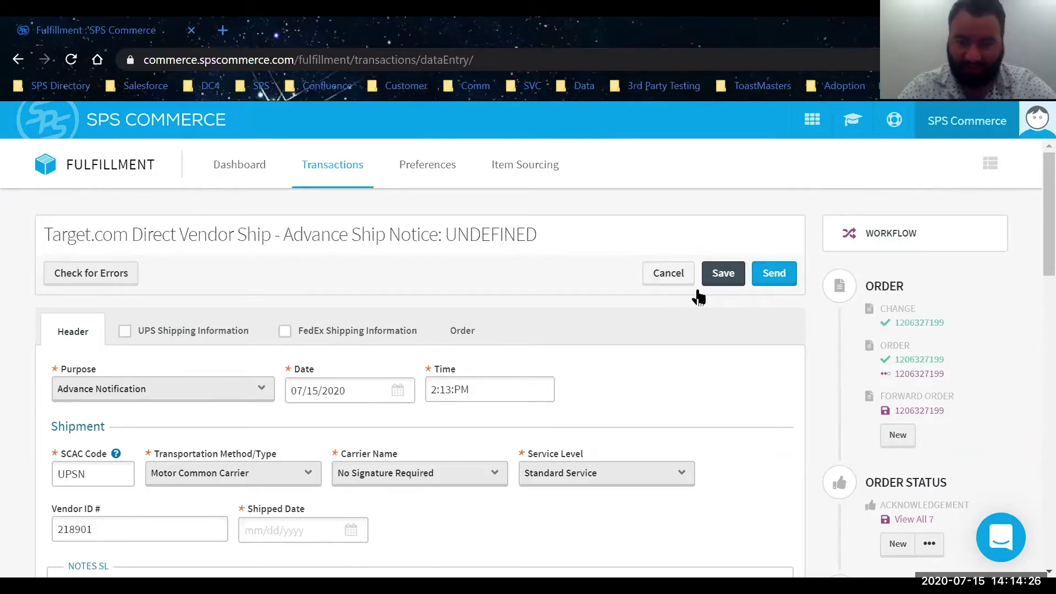
click(700, 297)
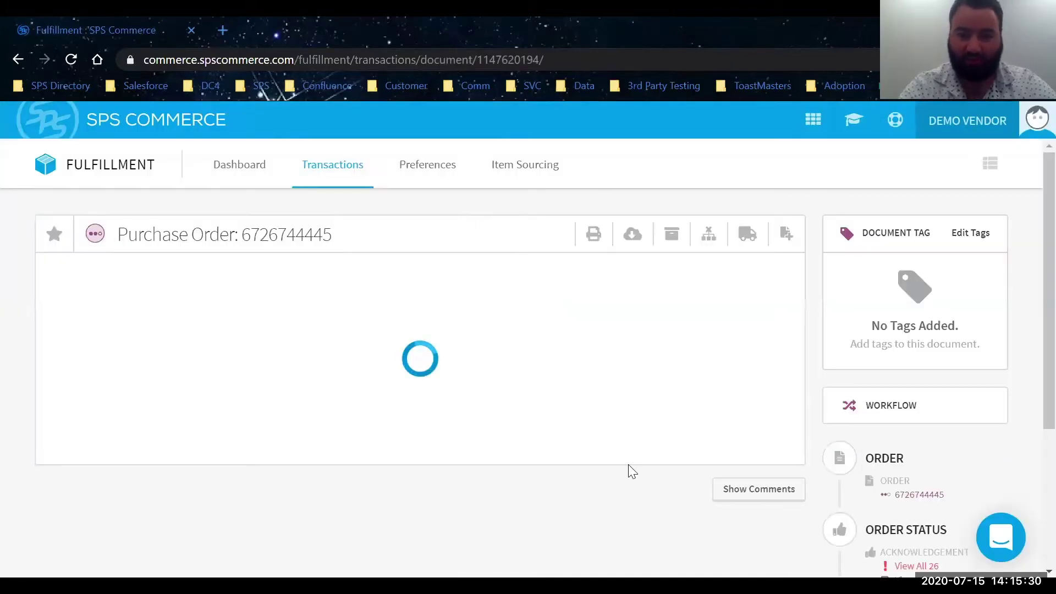
Start a new shipment for the purchase order using Full Form Entry.
scroll(566, 457, down, 3)
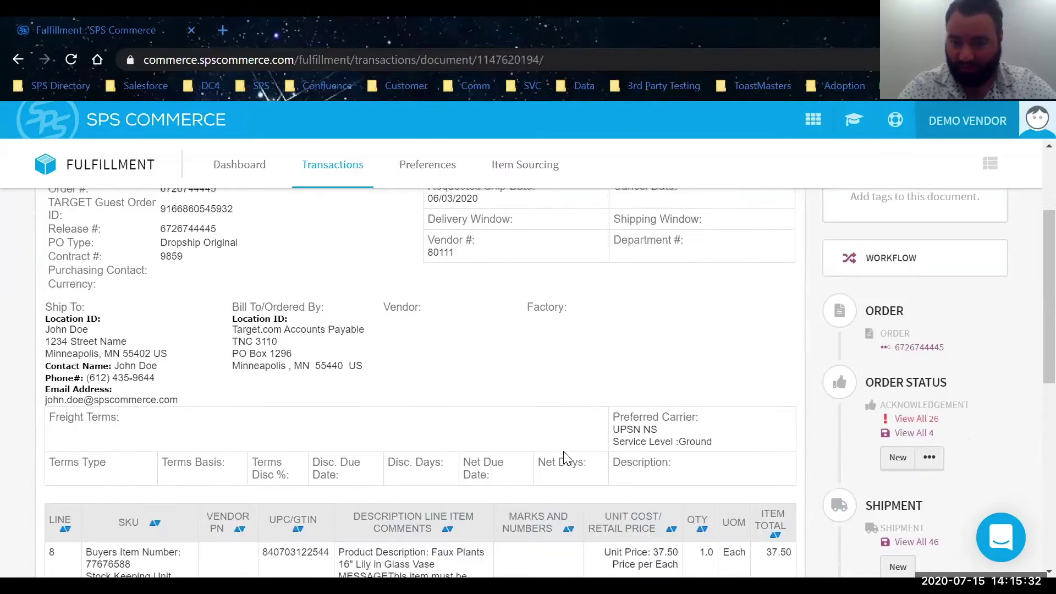
scroll(566, 457, down, 1)
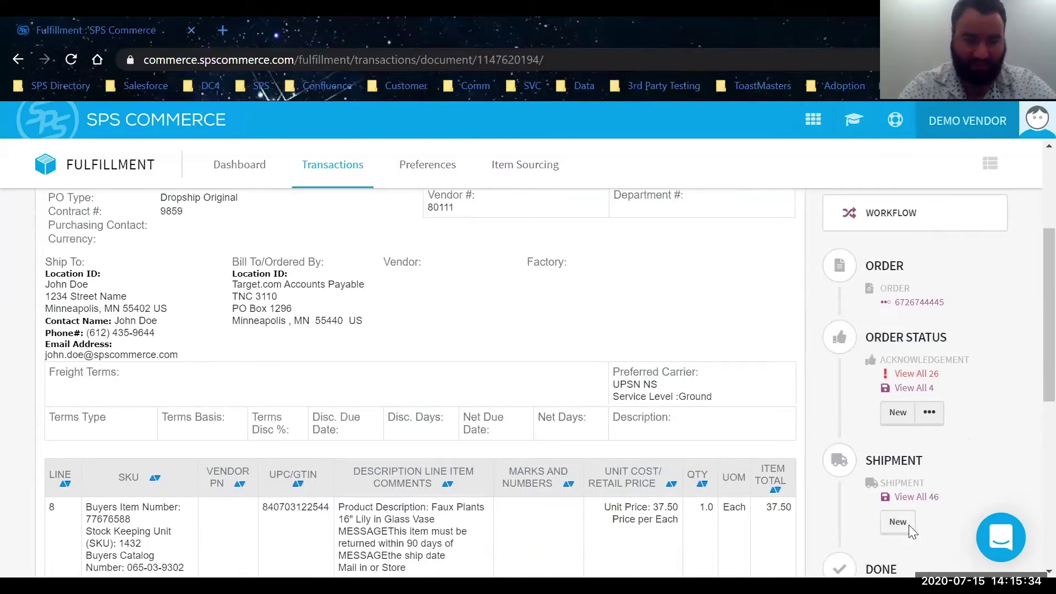
click(909, 529)
click(364, 488)
click(740, 546)
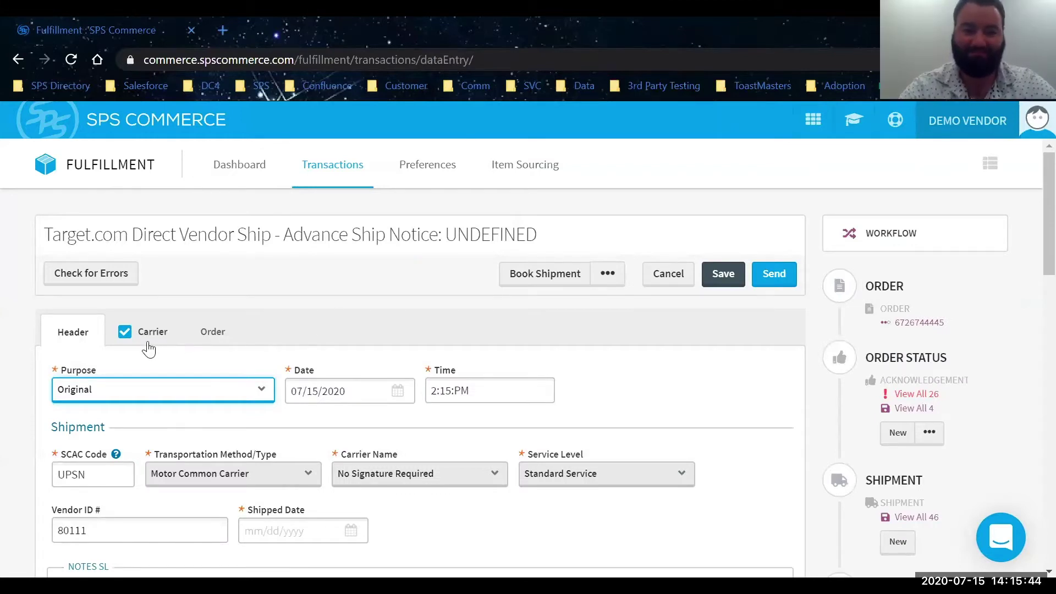
Set the Shipped Date to 07/15/2020 and bring up the carrier details.
scroll(184, 346, down, 15)
scroll(183, 347, up, 5)
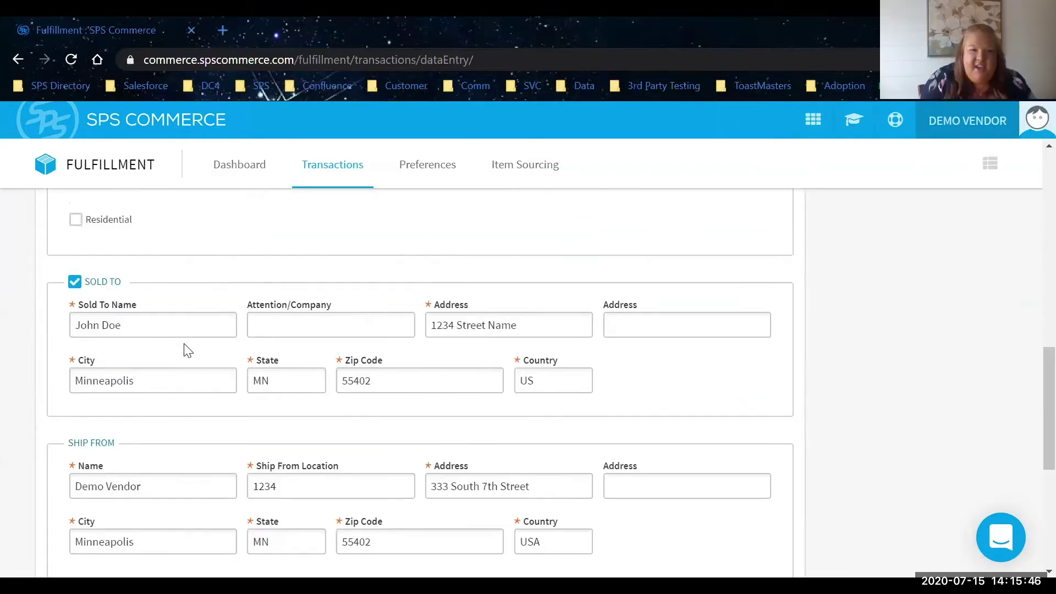
scroll(248, 356, up, 10)
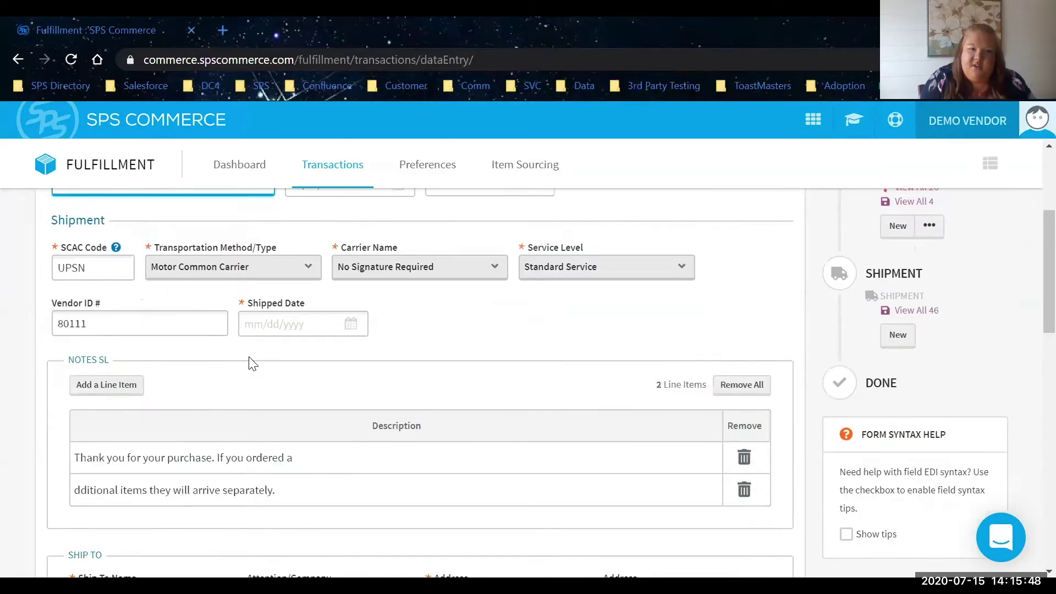
scroll(268, 457, up, 4)
click(274, 514)
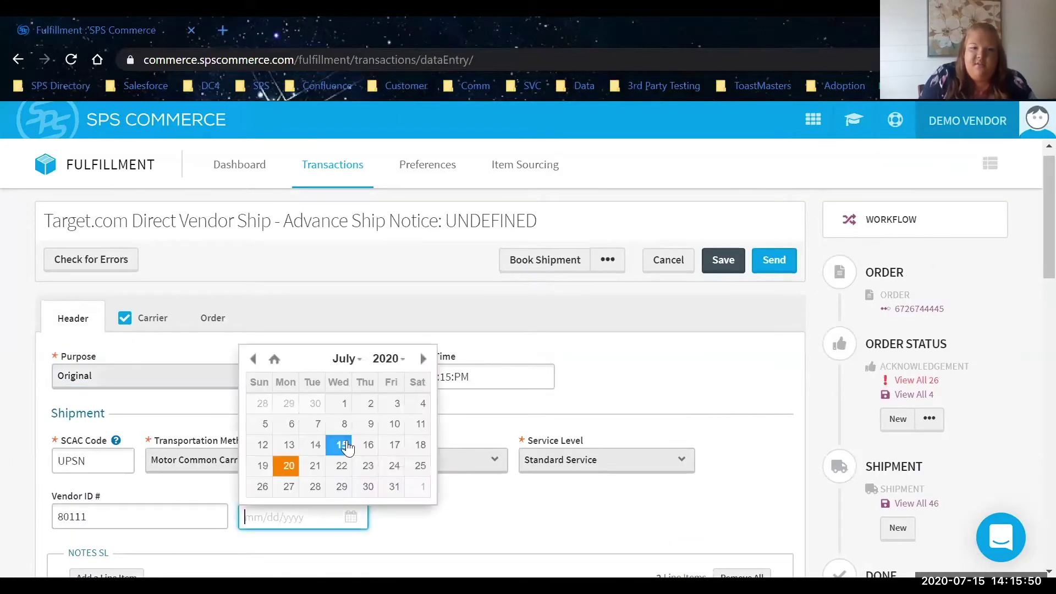
click(342, 444)
click(168, 322)
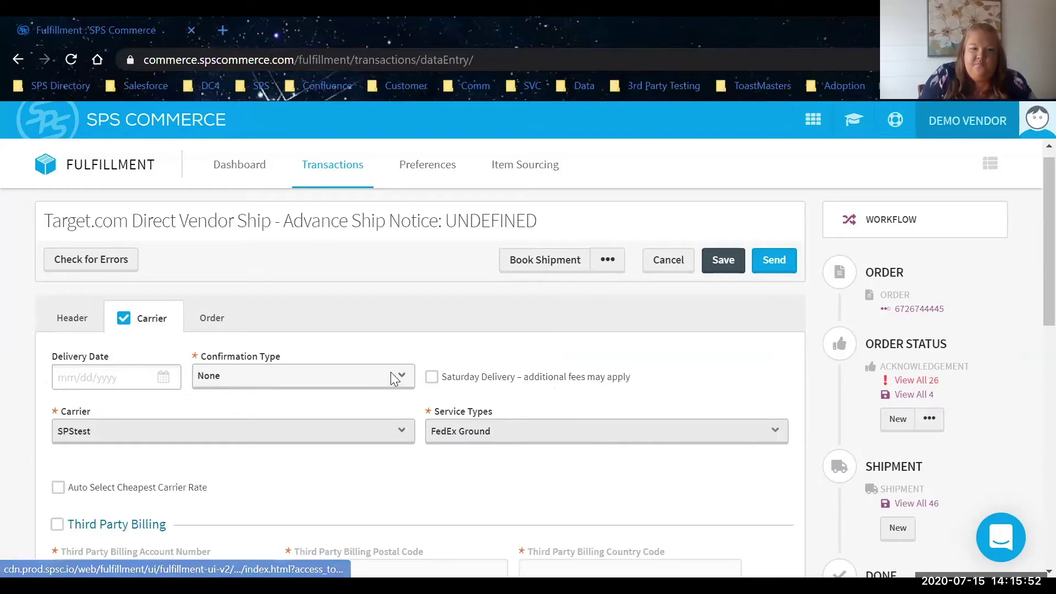
scroll(498, 366, down, 1)
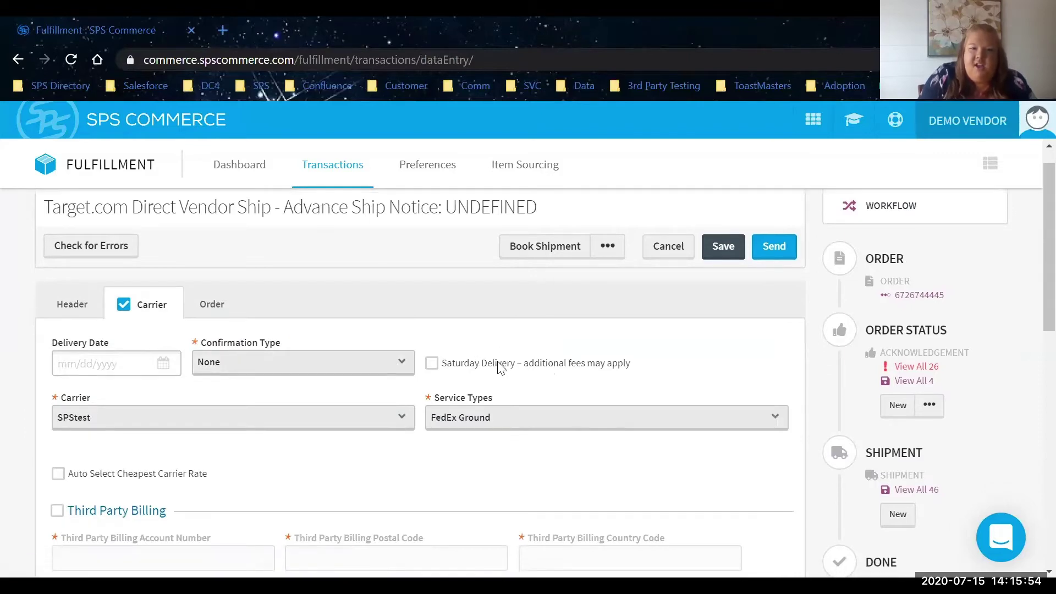
scroll(498, 365, down, 1)
scroll(498, 366, up, 2)
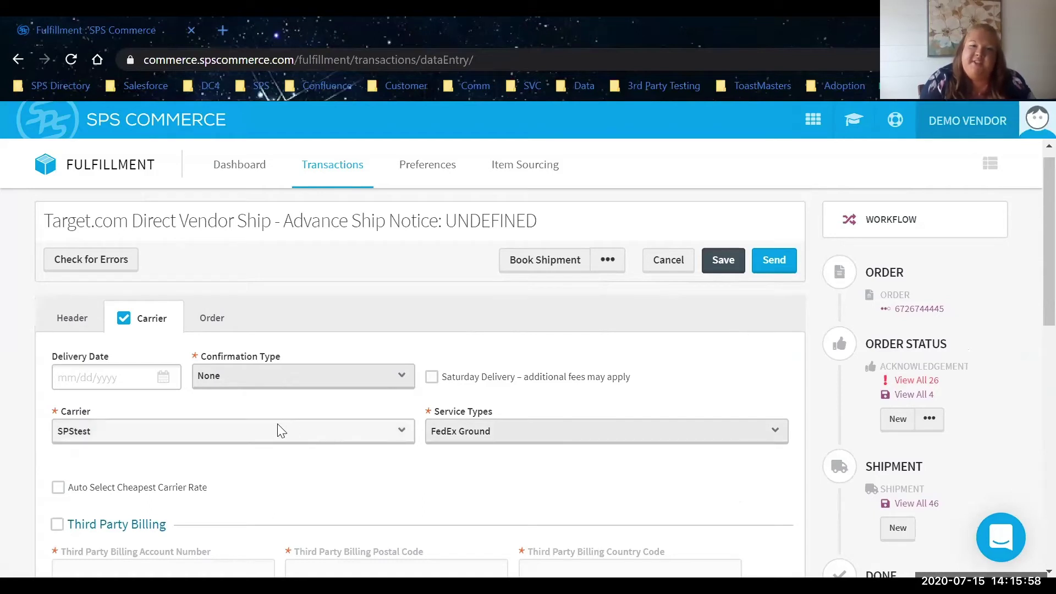
Set the delivery date to July 16 and keep confirmation type None.
click(117, 378)
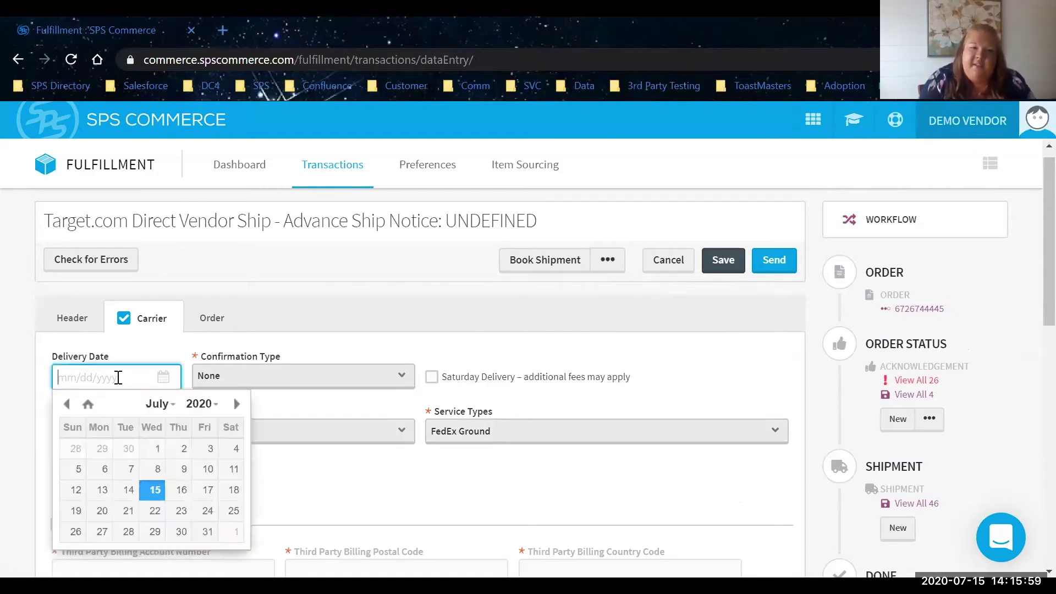
click(183, 490)
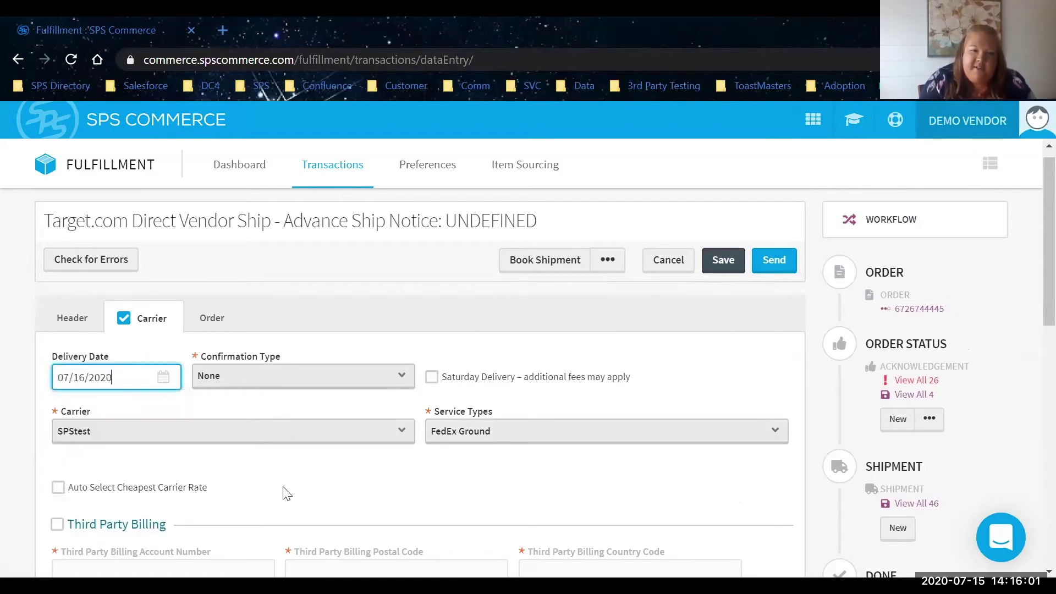
click(334, 372)
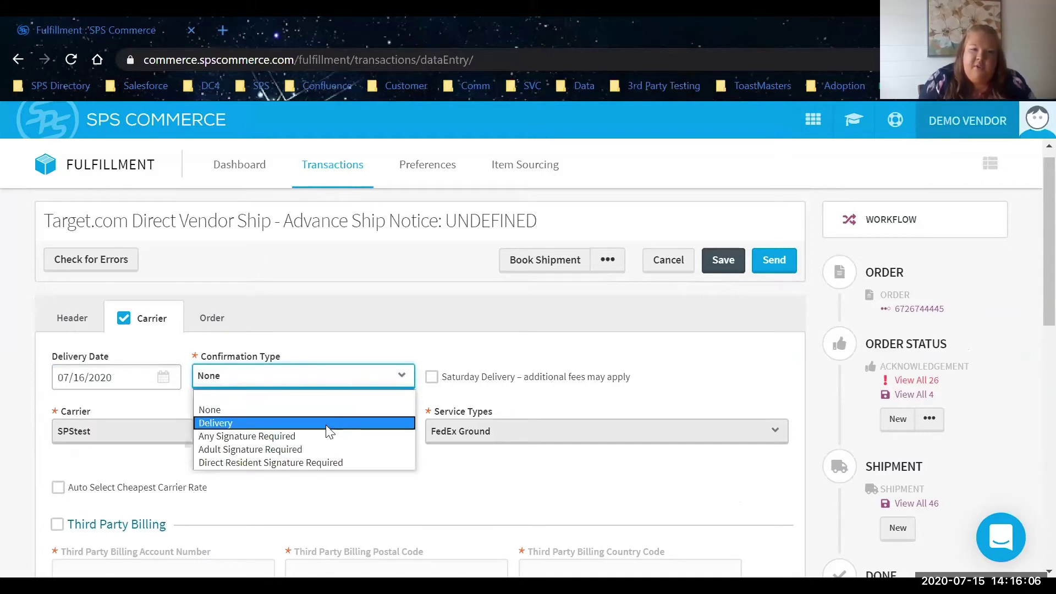
click(108, 442)
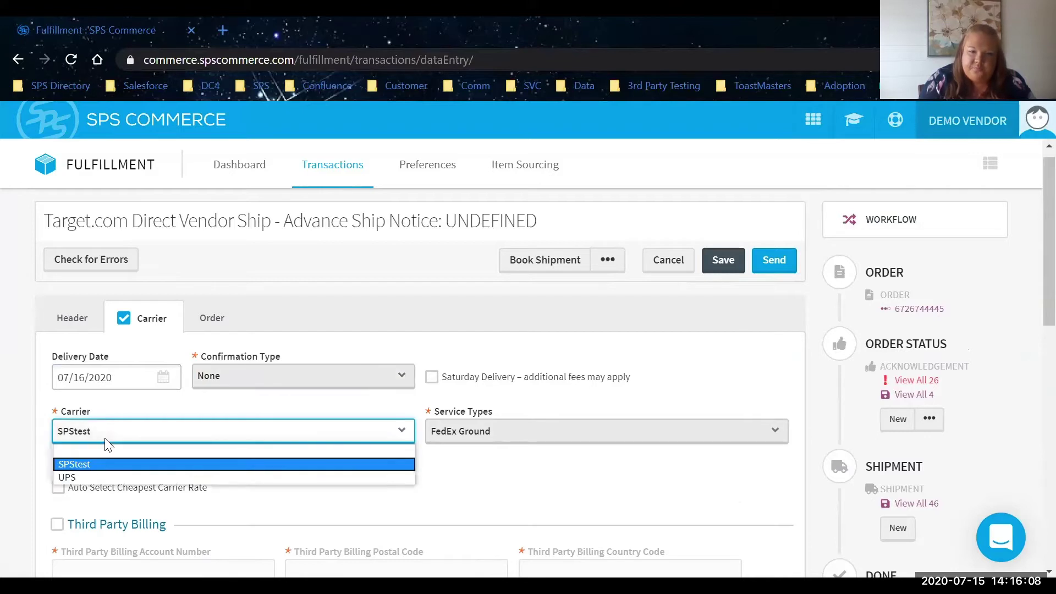
Choose carrier UPS with UPS Ground (US only) service, then show the Order section.
click(106, 481)
click(464, 432)
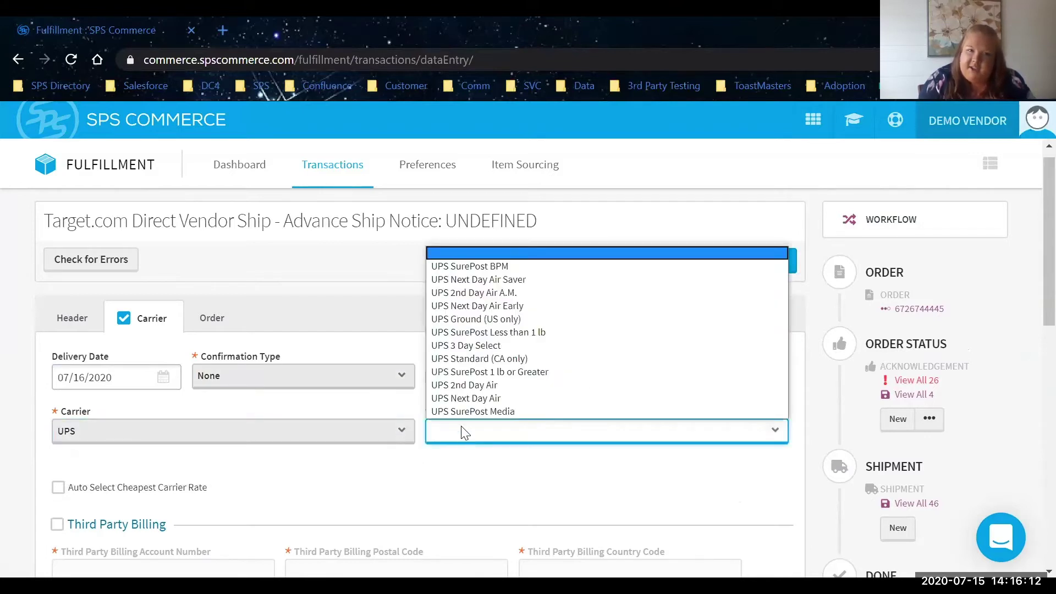
click(464, 320)
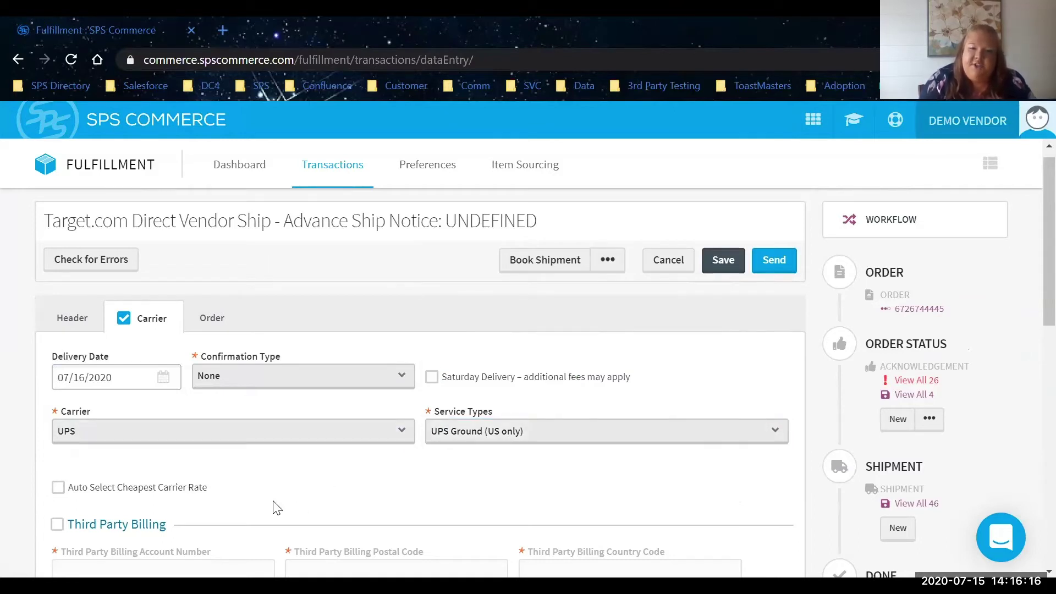
scroll(277, 507, down, 1)
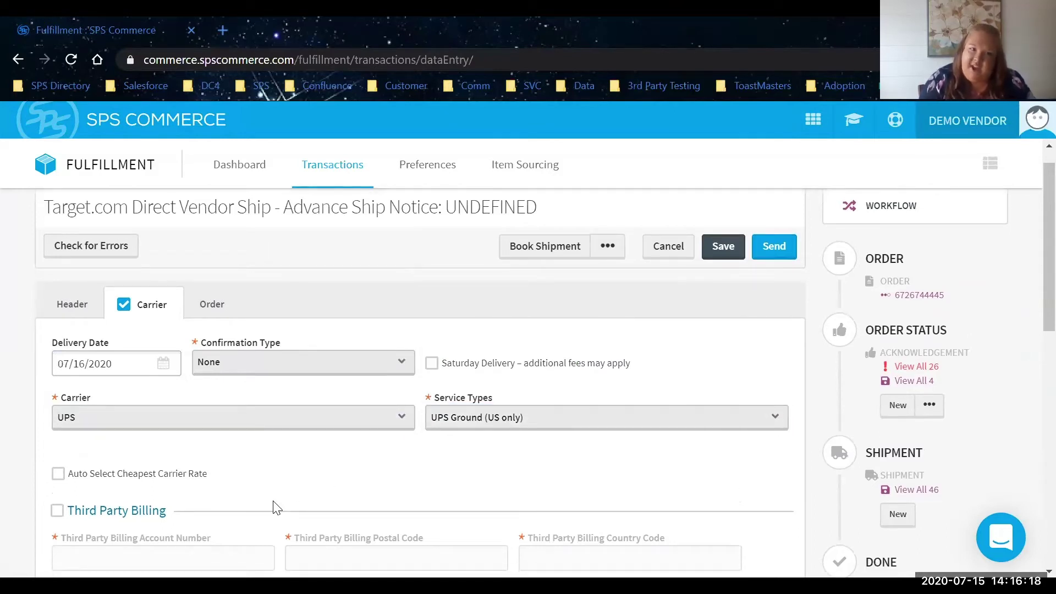
scroll(276, 507, up, 1)
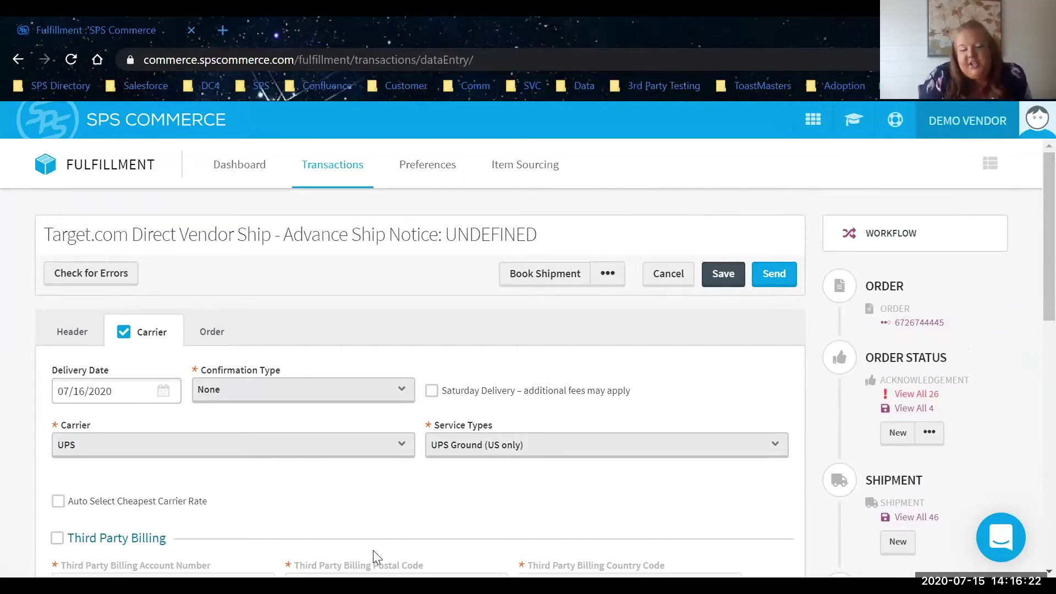
drag(373, 550, 269, 501)
click(279, 525)
scroll(279, 526, down, 3)
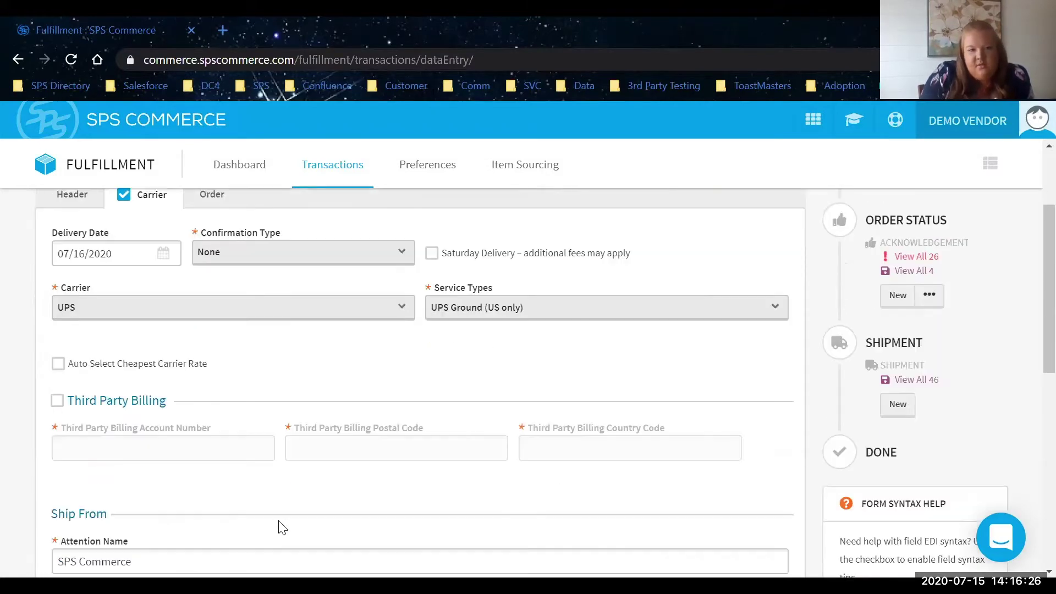
scroll(278, 526, down, 9)
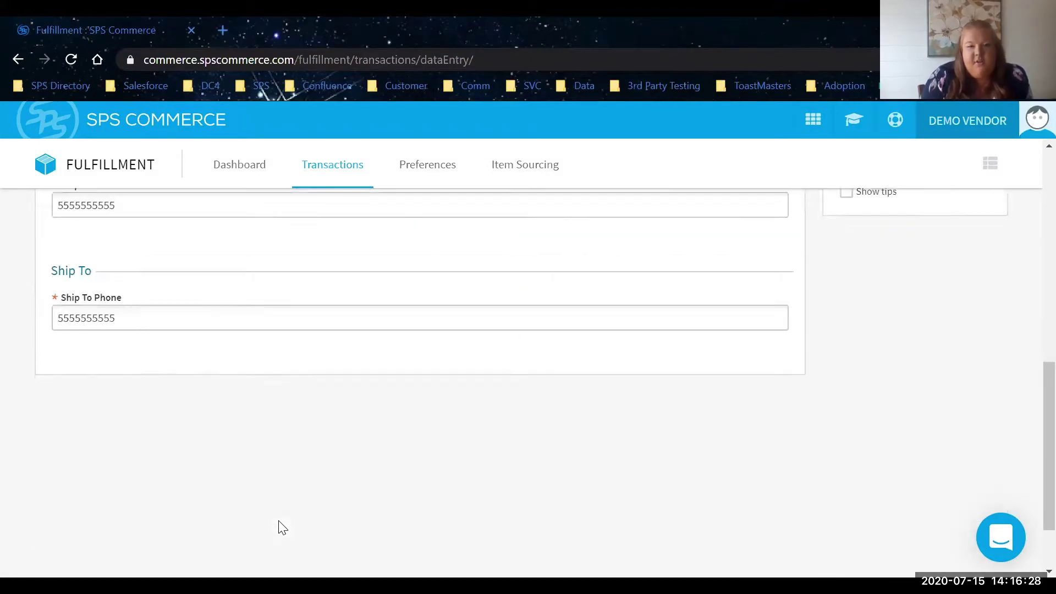
scroll(240, 422, up, 12)
click(212, 340)
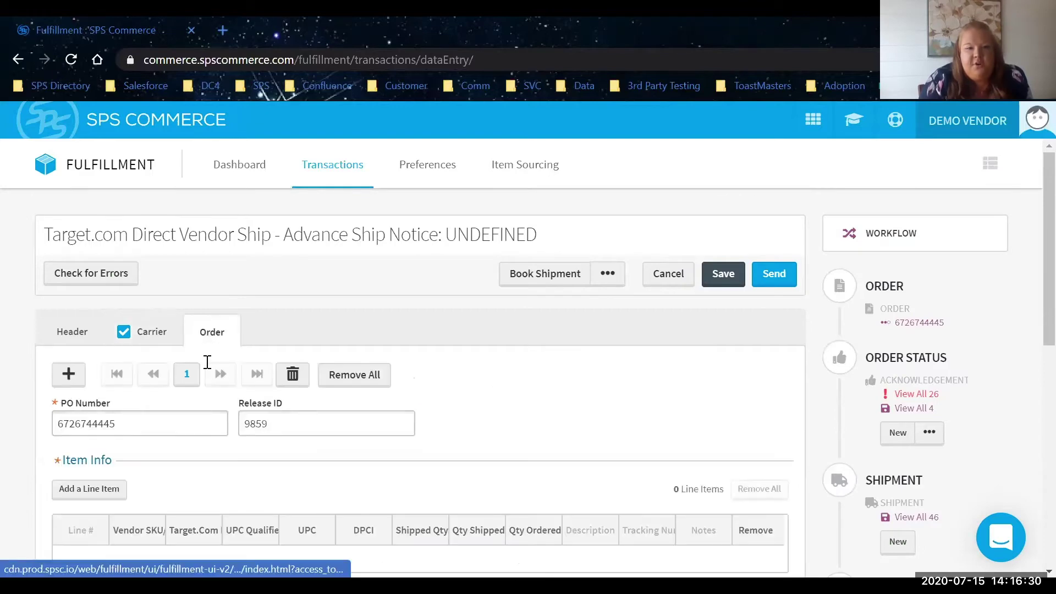
Add a line item with a shipped quantity of 1.
scroll(207, 362, down, 1)
scroll(207, 362, down, 1)
click(105, 350)
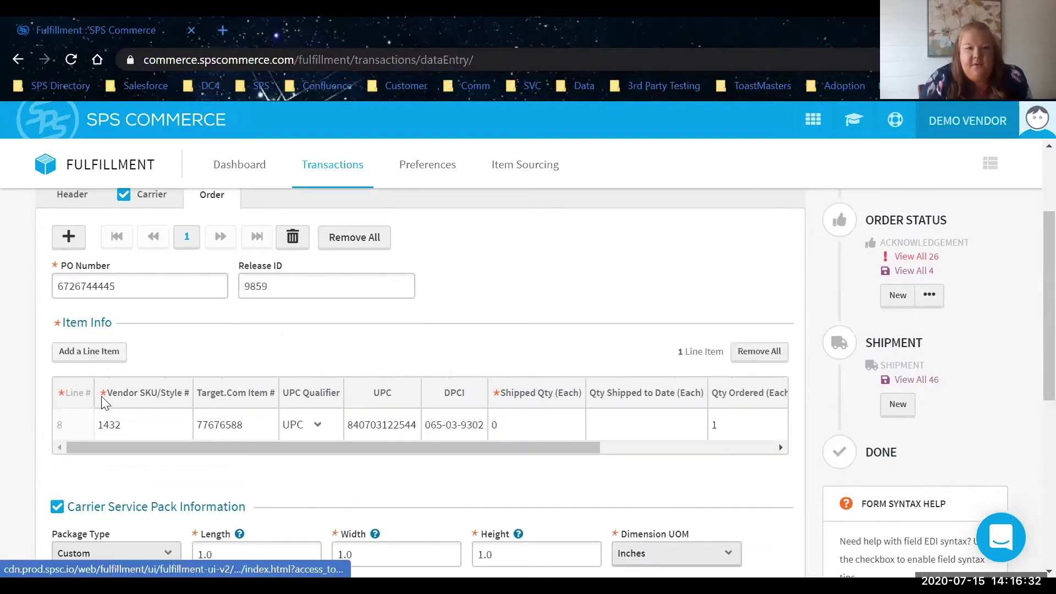
click(533, 429)
text(1)
key(Tab)
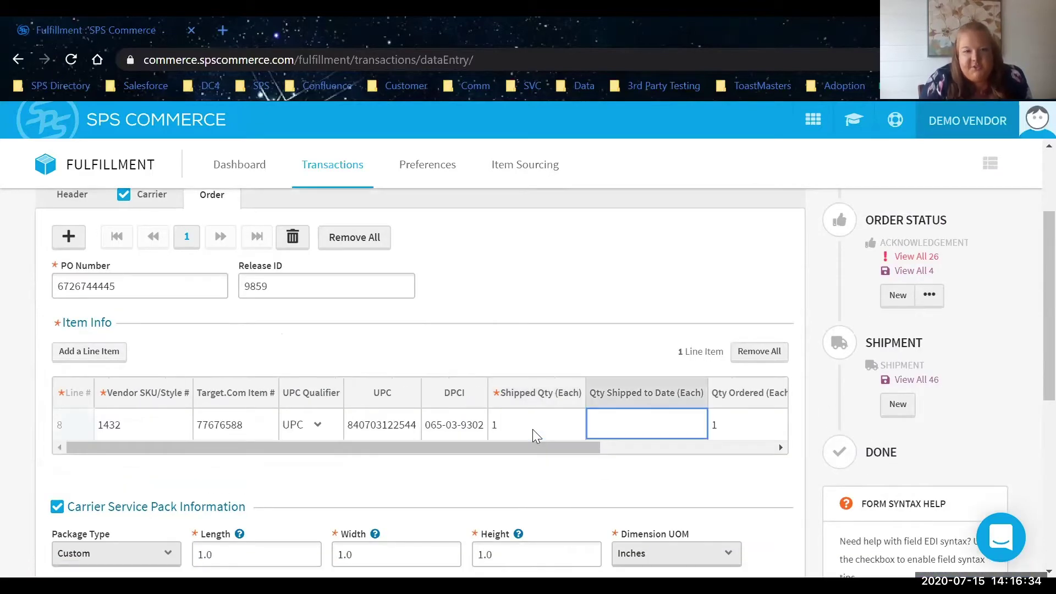
key(Tab)
Enter package PO Number 12345 and INV Number 54321, keeping package type Custom.
scroll(499, 512, down, 2)
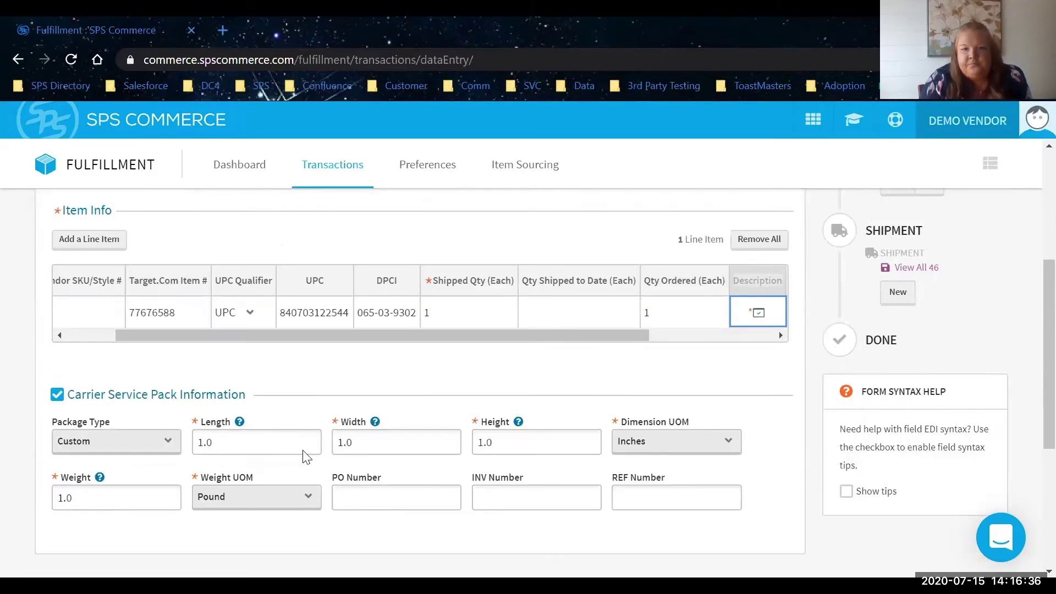
click(351, 495)
text(12345)
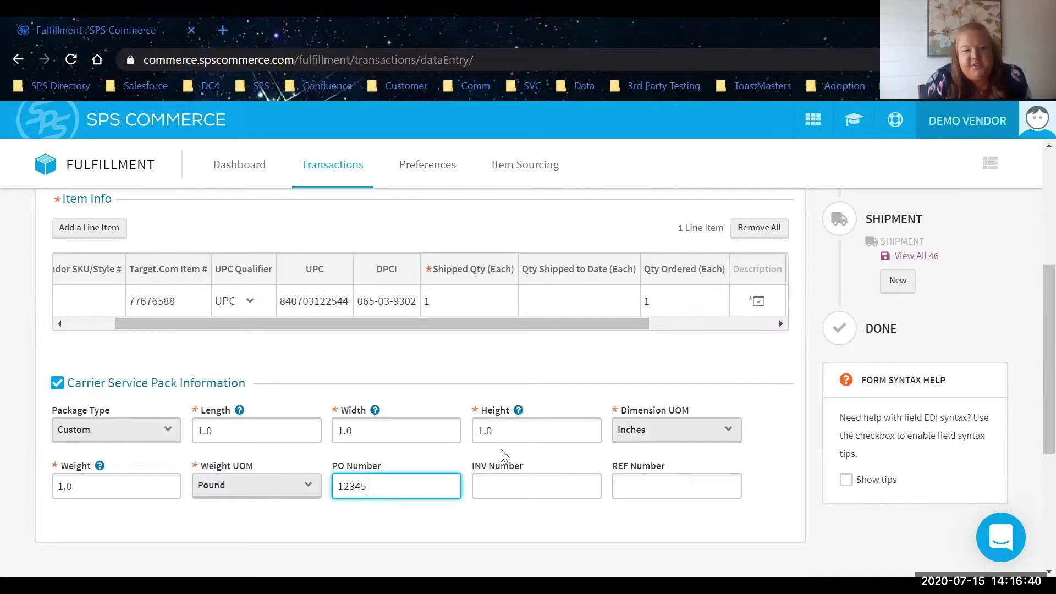
click(524, 497)
text(54321)
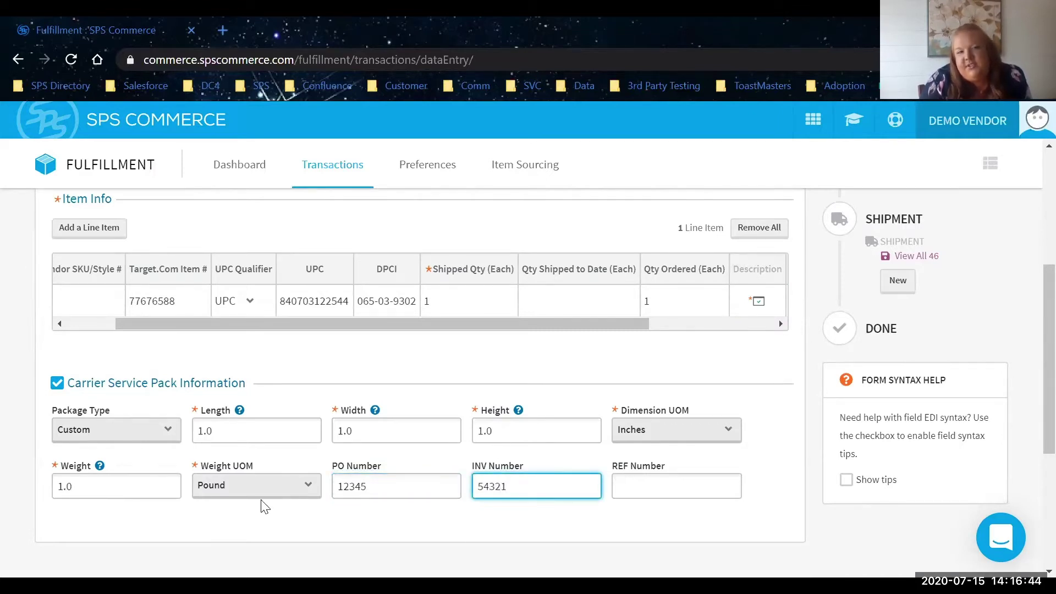
click(170, 437)
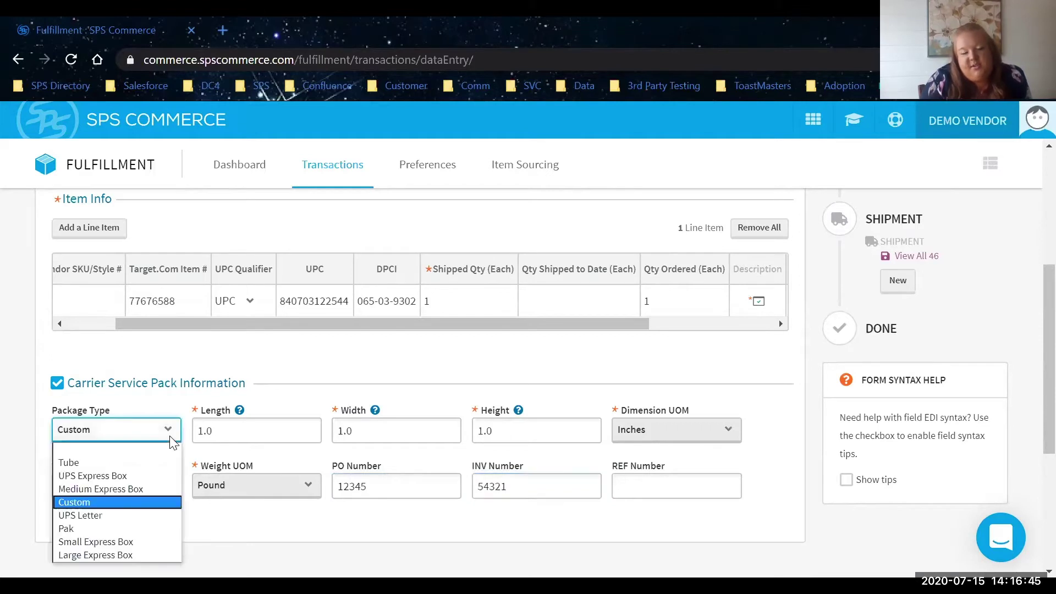
click(157, 502)
scroll(179, 535, up, 5)
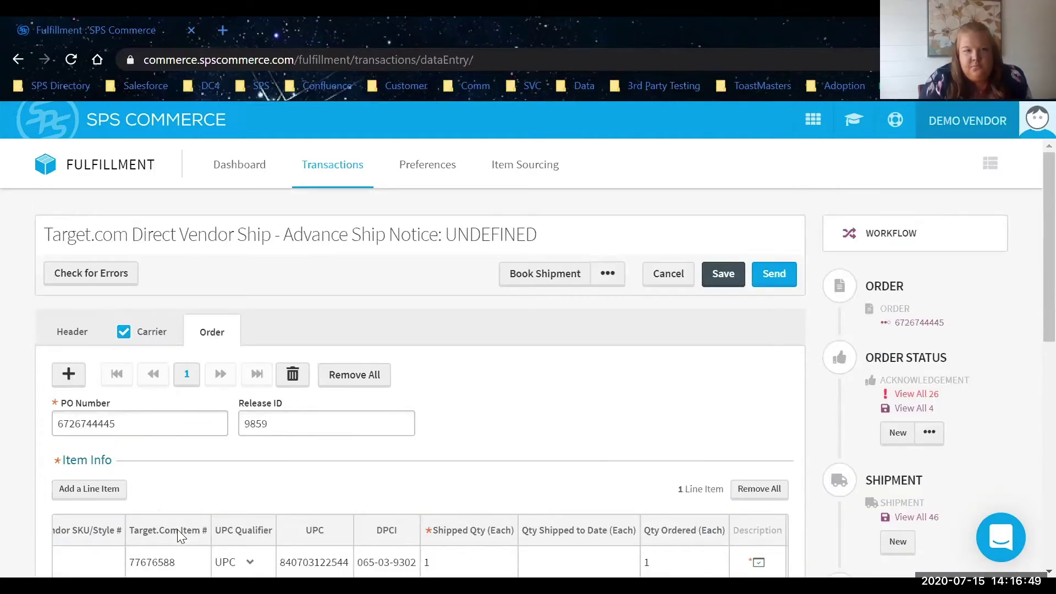
Check the notice for errors and attempt booking, which fails with an authorization error.
click(91, 275)
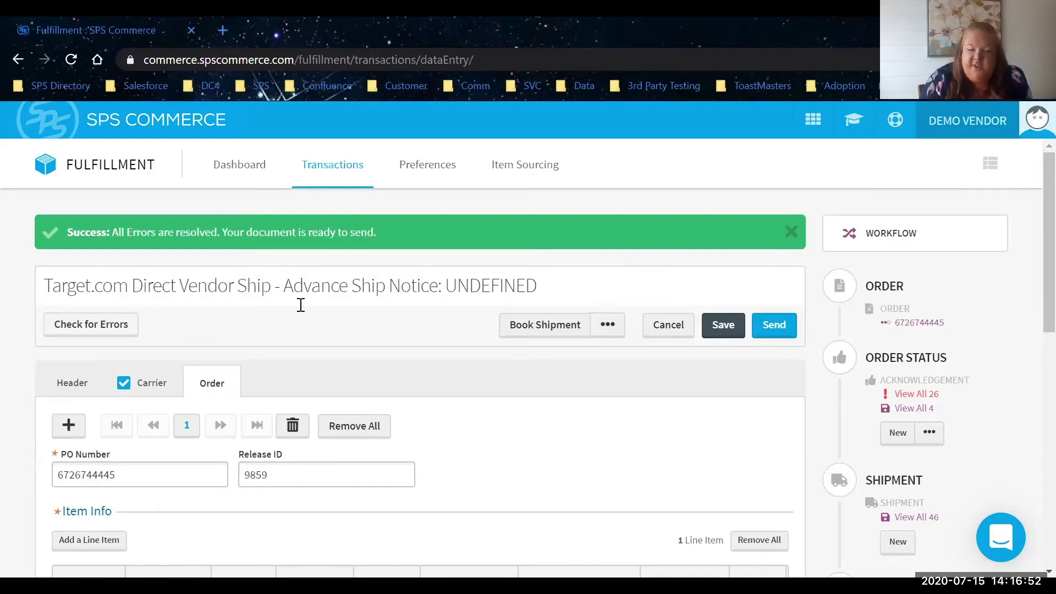
click(545, 327)
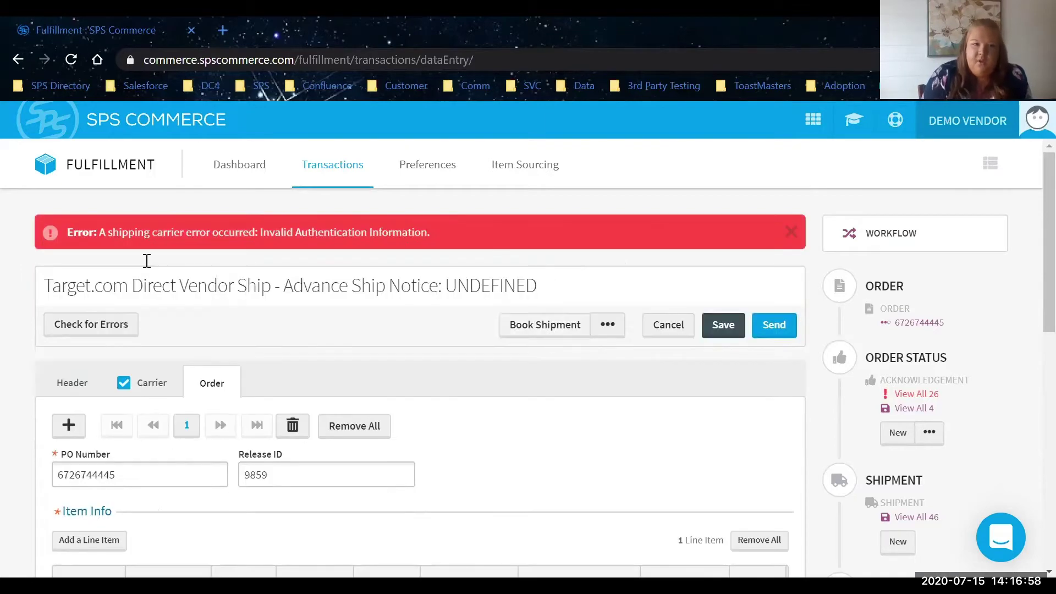
click(161, 385)
Switch to carrier SPStest with FedEx Ground service, recheck and book the shipment.
click(156, 502)
click(150, 527)
click(536, 501)
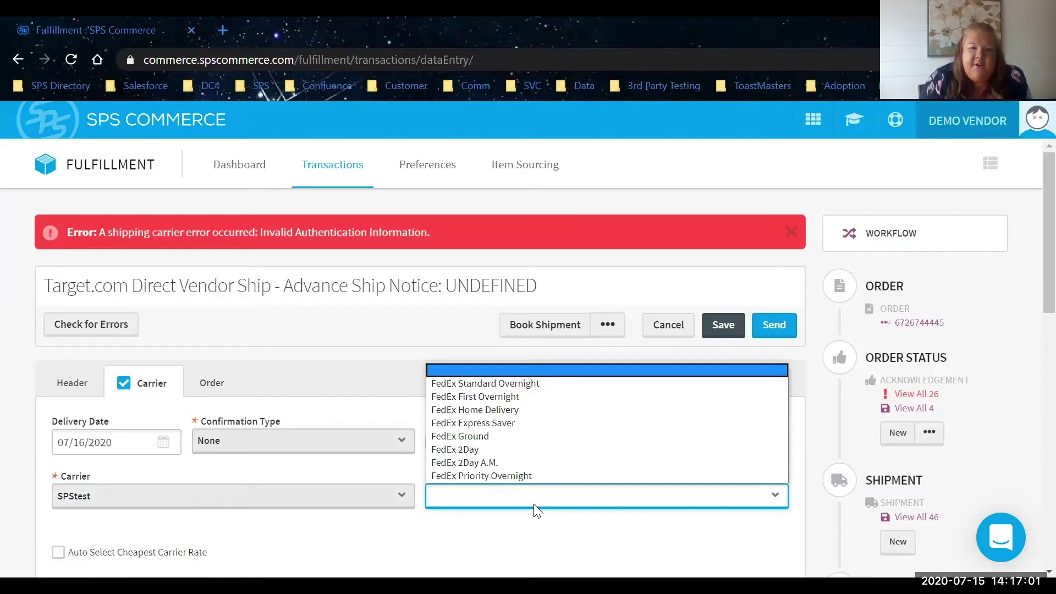
click(519, 436)
click(88, 325)
click(529, 325)
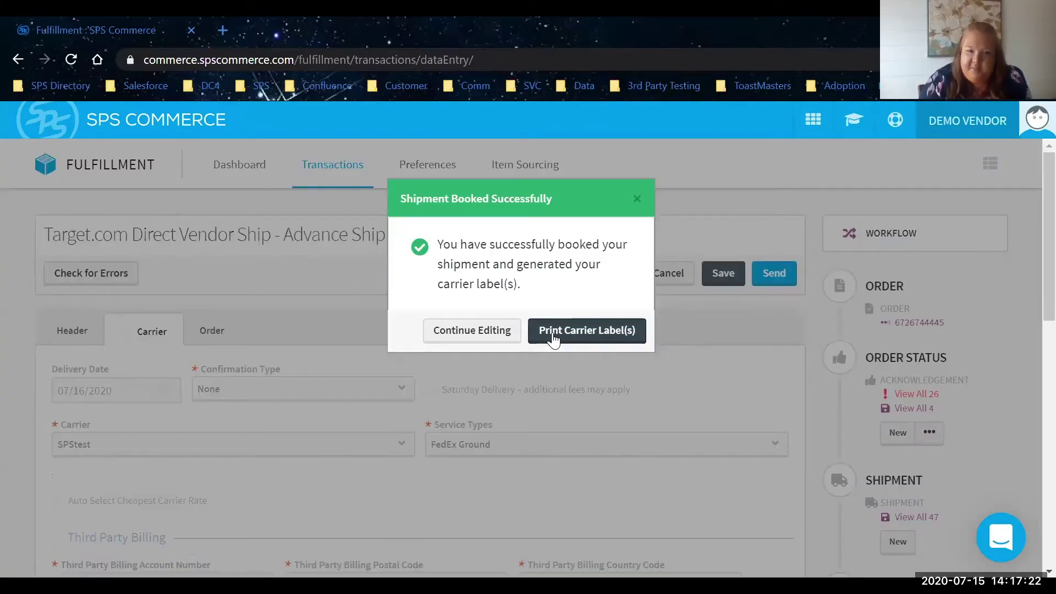
Preview the FedEx Ground carrier label for printing at 4x6 paper size.
click(553, 332)
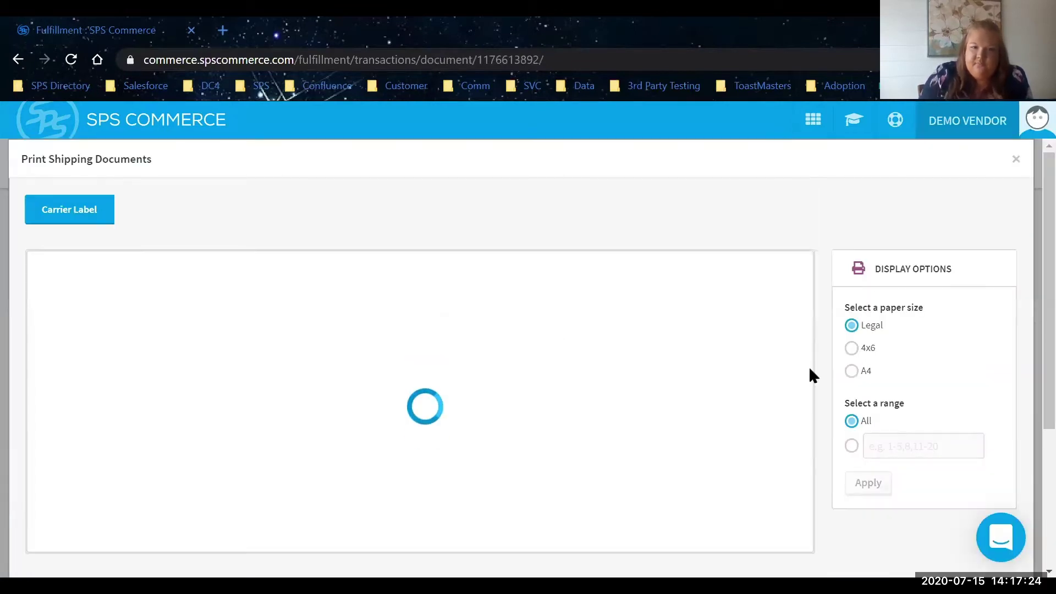
click(853, 350)
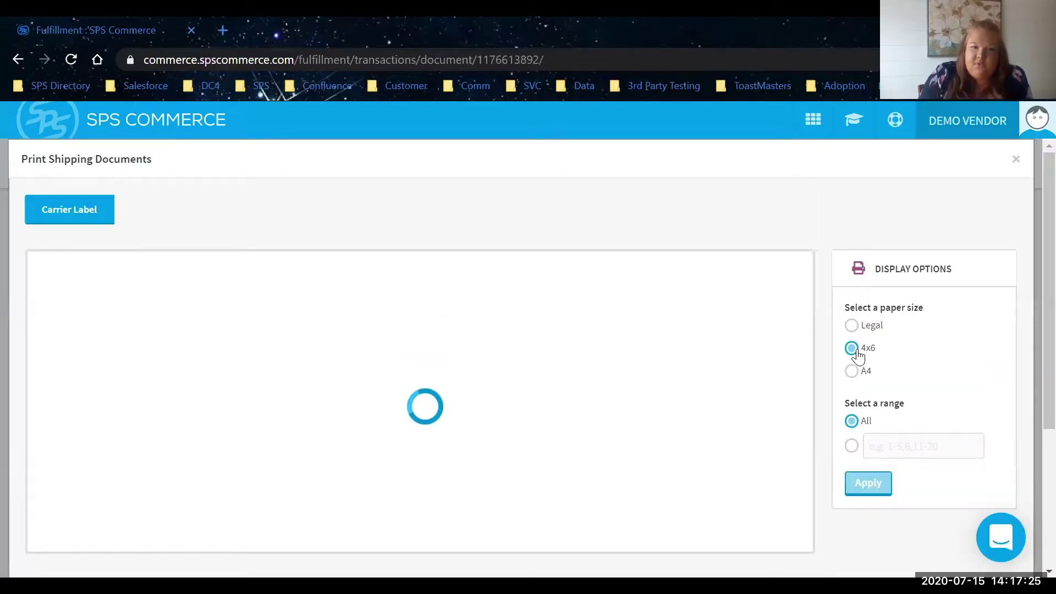
click(879, 487)
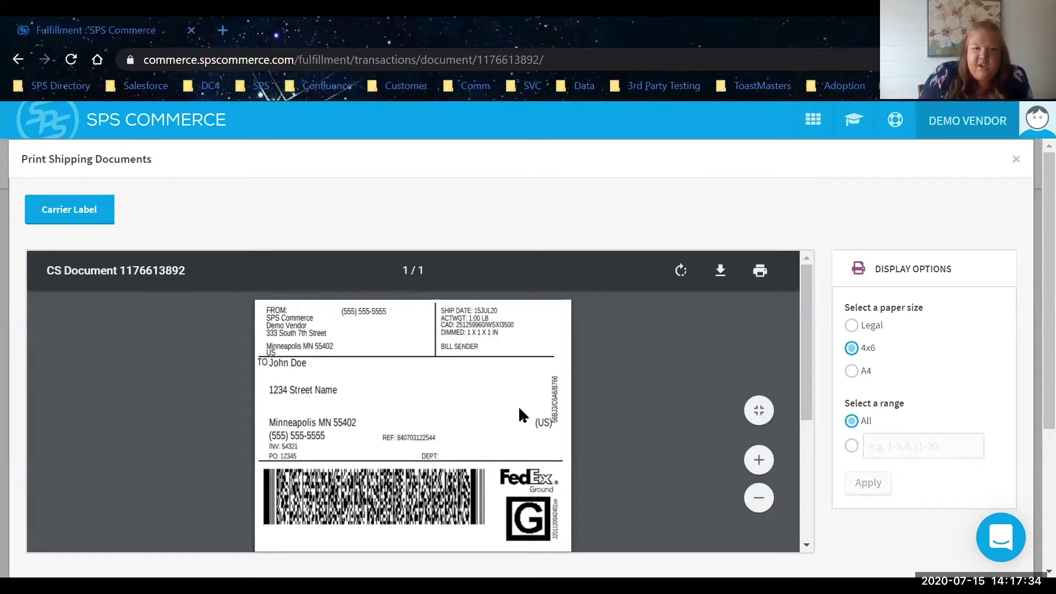
scroll(518, 405, down, 4)
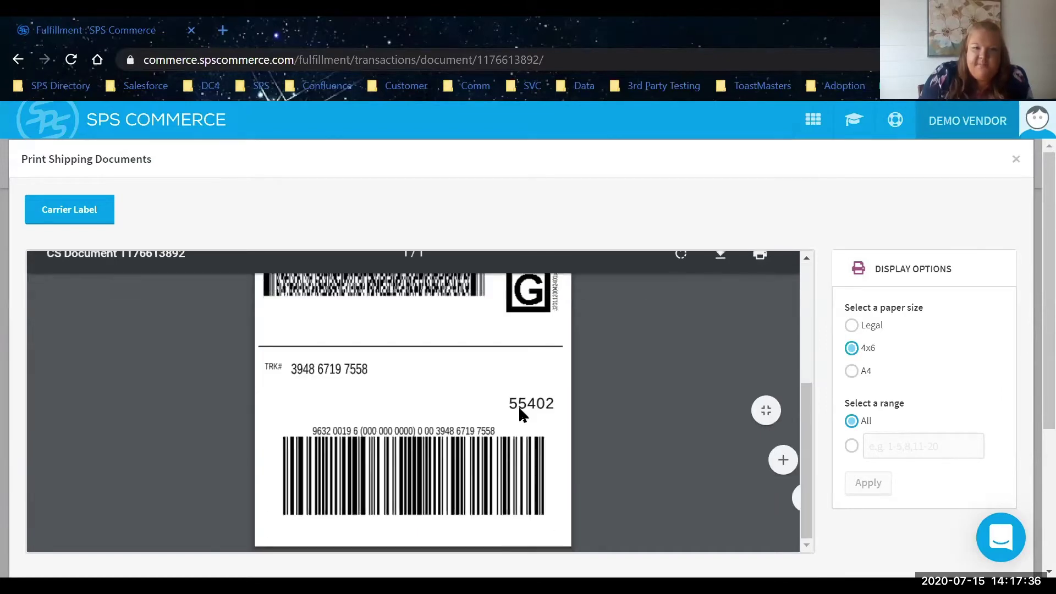
scroll(518, 406, up, 4)
mouse_move(795, 346)
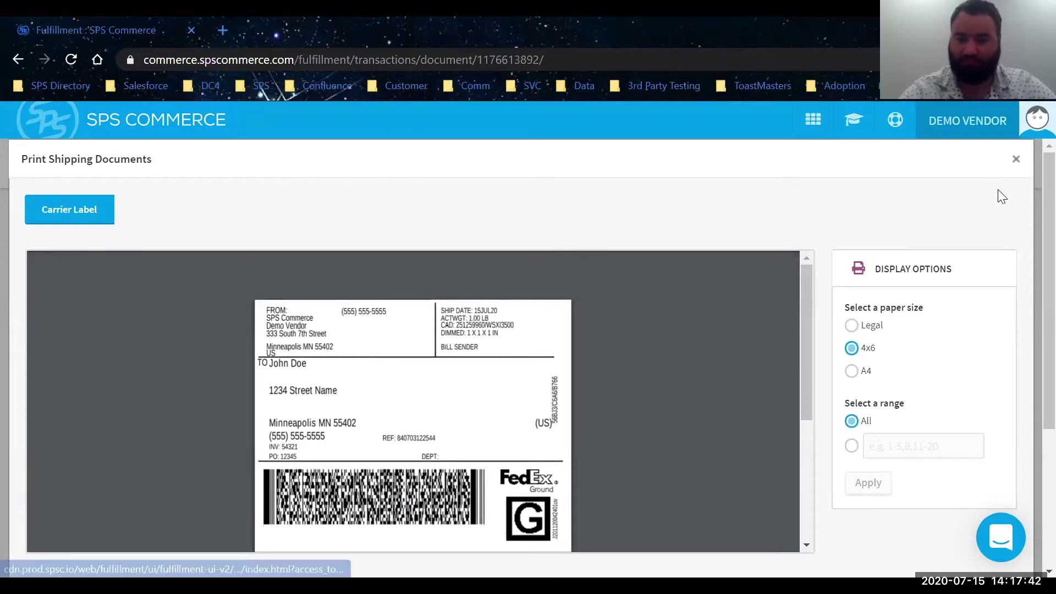
Close and reopen the shipping documents, then select the container ID on notice 288.
click(1016, 159)
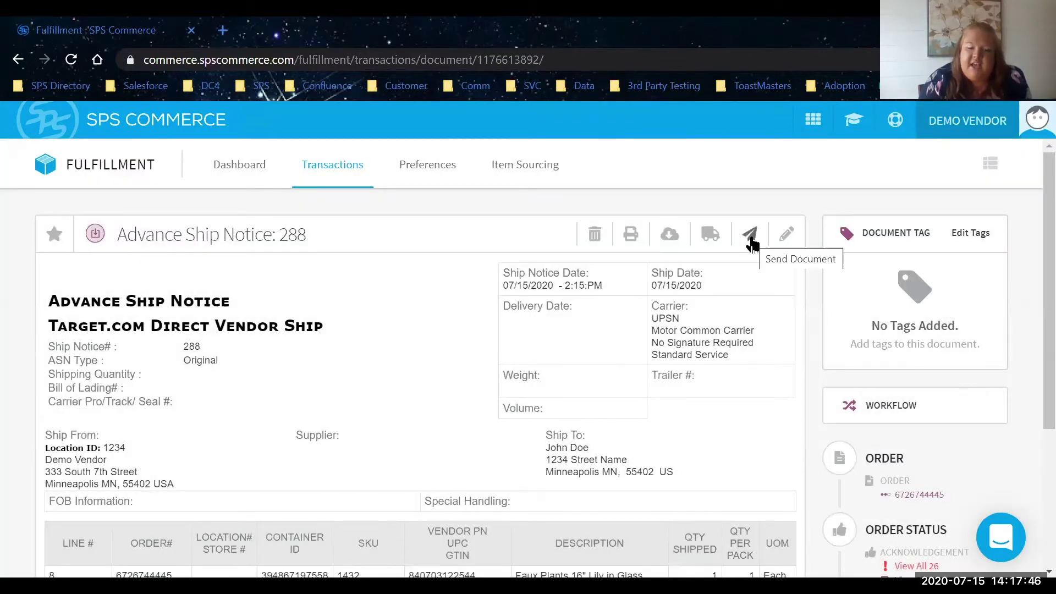
click(710, 234)
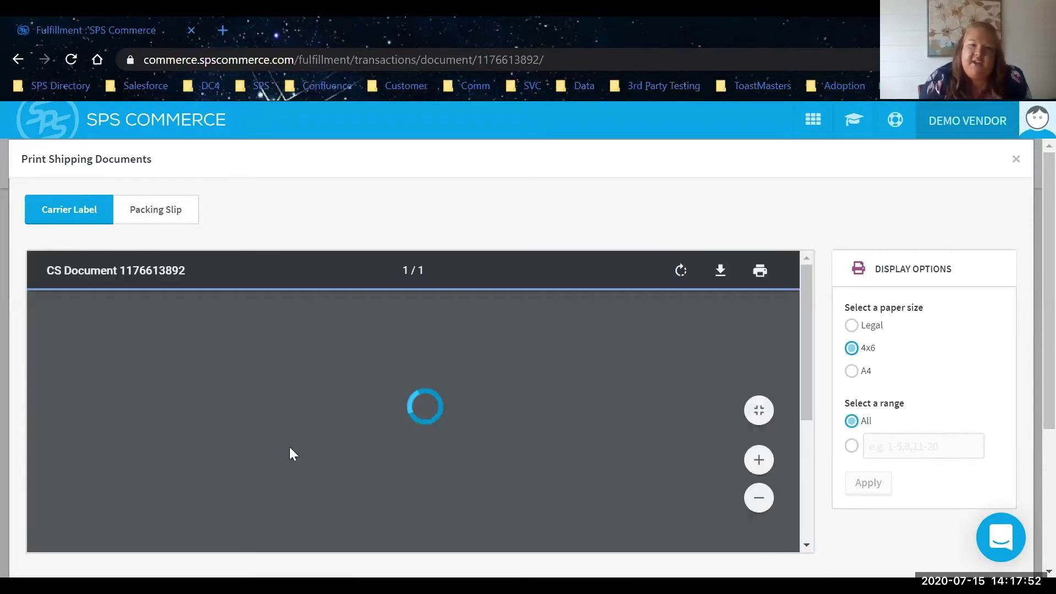
scroll(289, 447, down, 3)
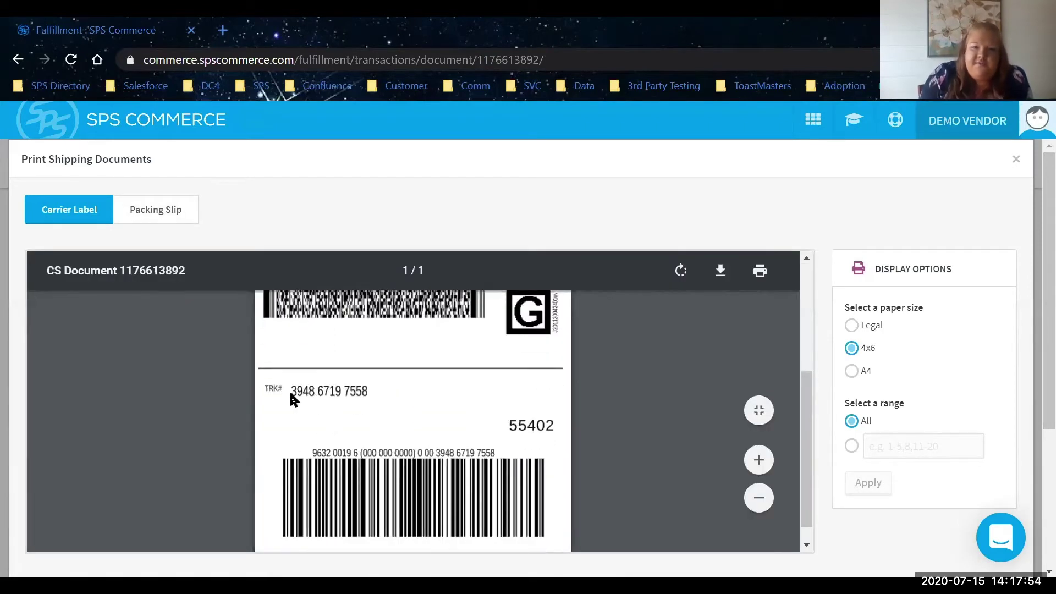
click(1015, 161)
scroll(582, 381, down, 2)
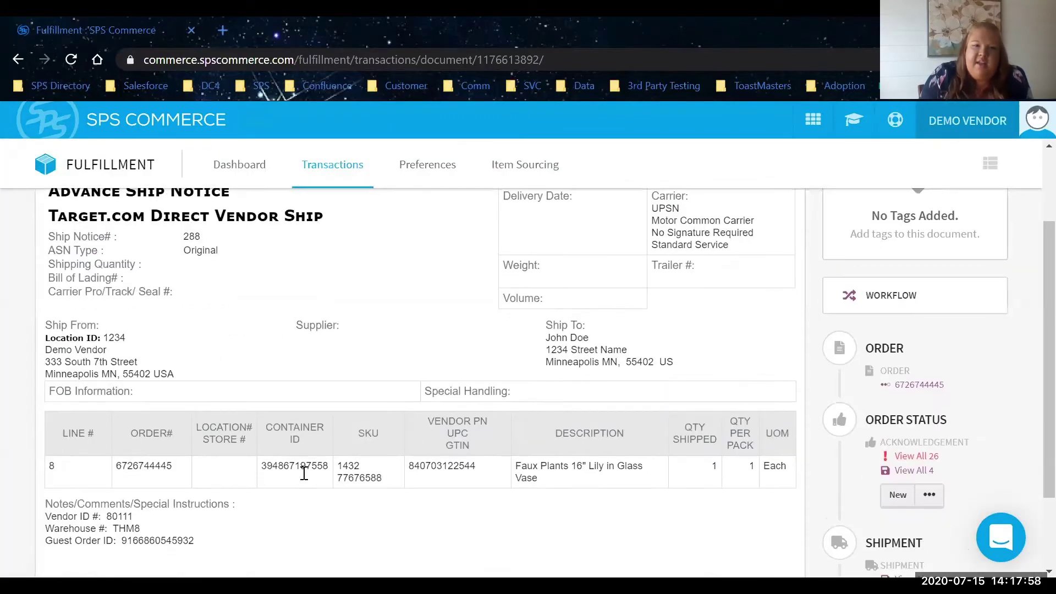
double_click(304, 472)
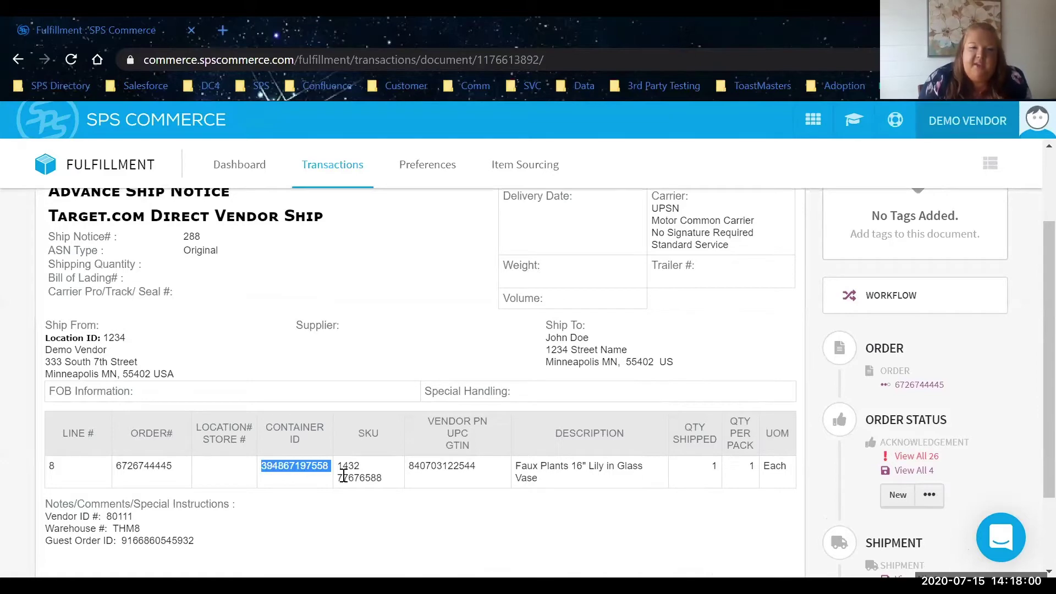
scroll(599, 366, up, 2)
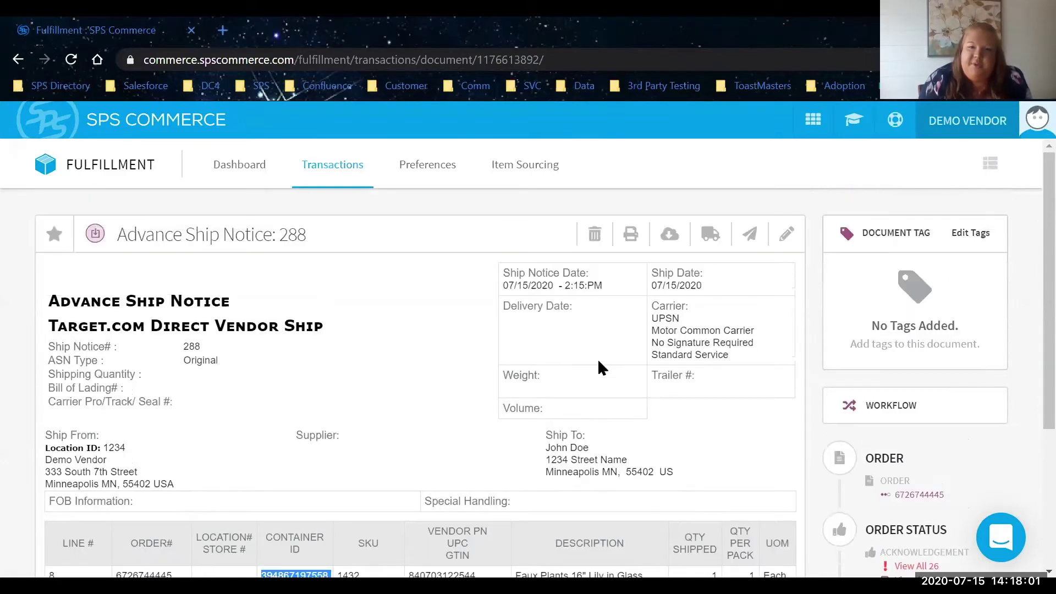
View the packing slip in Print Shipping Documents, then close the window.
click(710, 242)
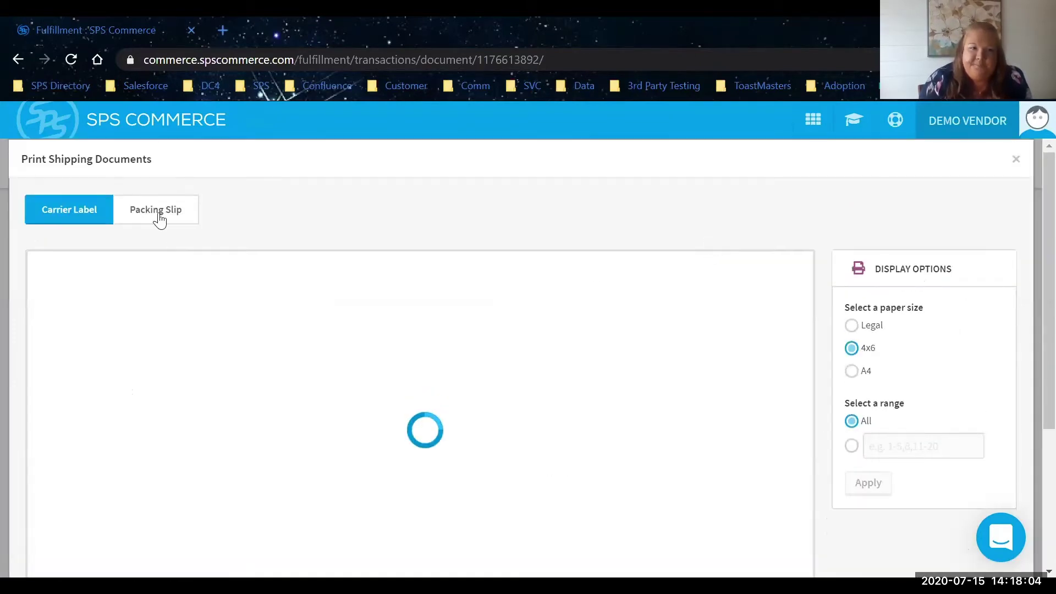
click(159, 216)
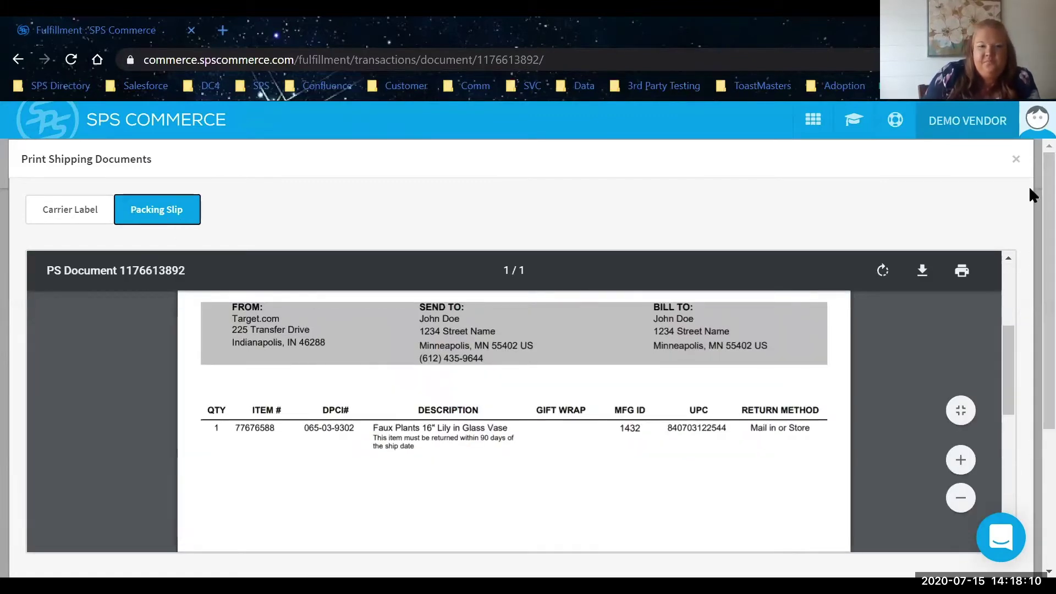
click(1016, 160)
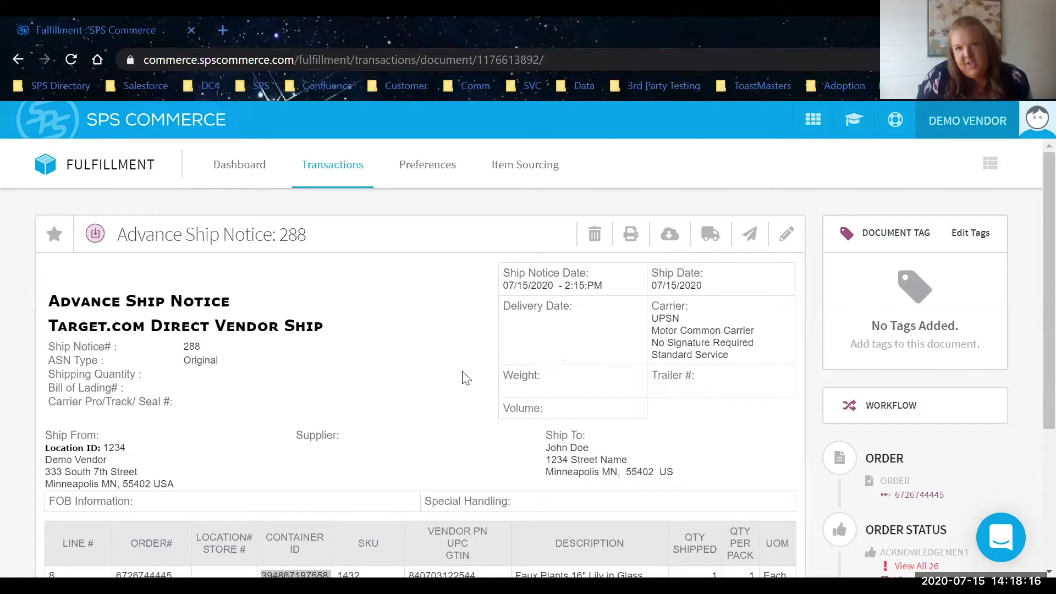
Edit notice 288 and discard its booked carrier shipment and labels.
click(788, 235)
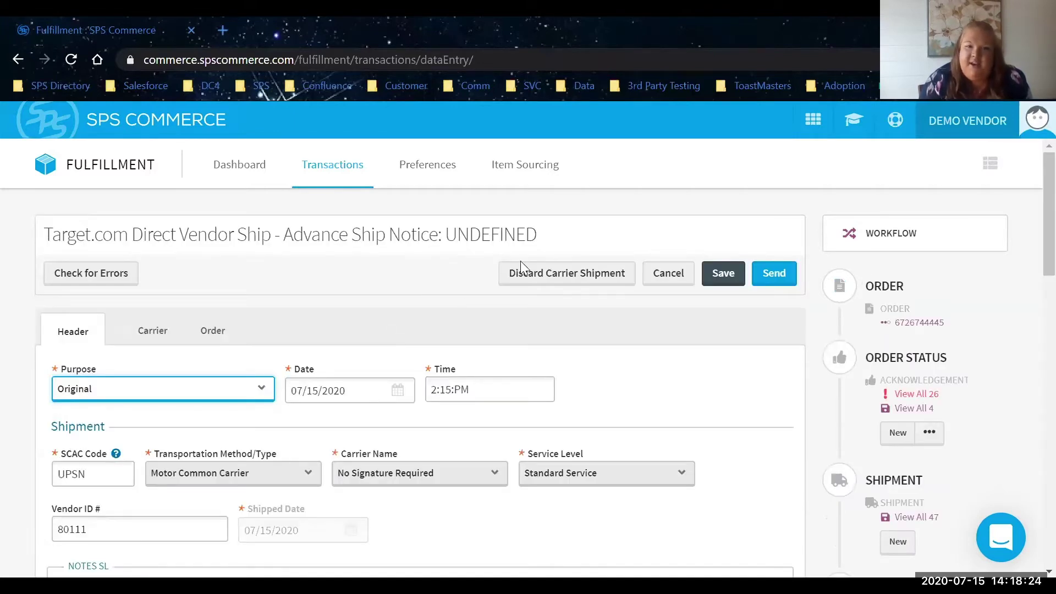
click(522, 273)
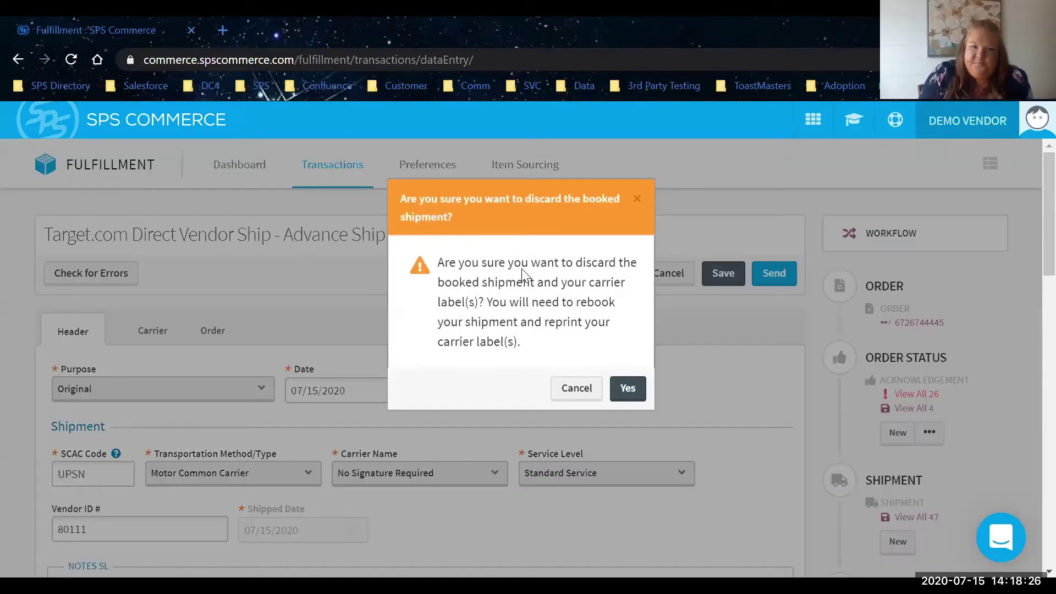
click(637, 401)
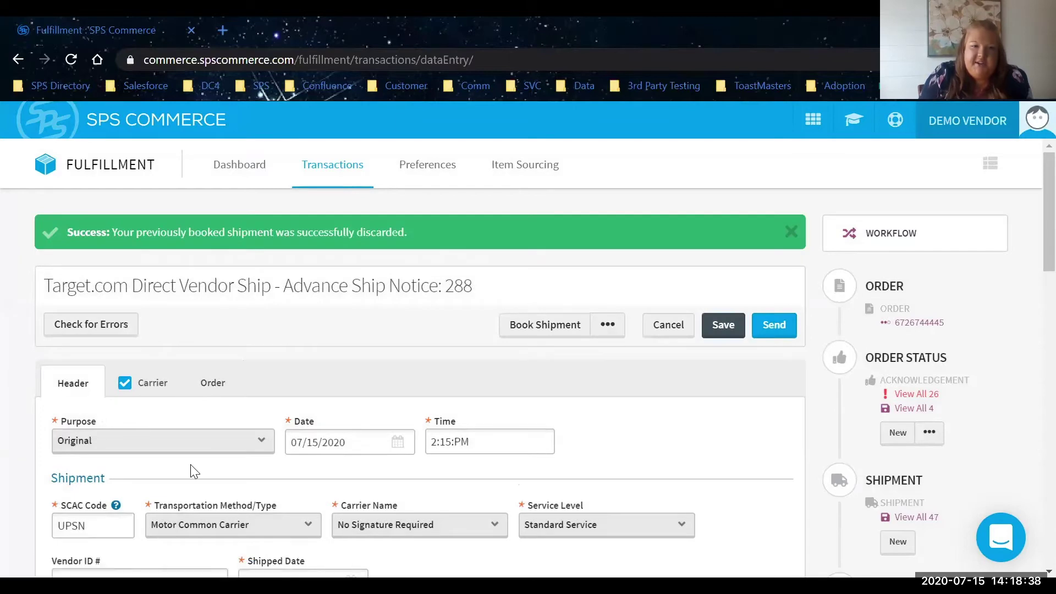
Replace the Ship To name and street address with the new recipient's details.
scroll(193, 471, down, 12)
click(143, 274)
triple_click(143, 274)
scroll(143, 274, down, 1)
key(Tab)
key(Tab)
text(333 S )
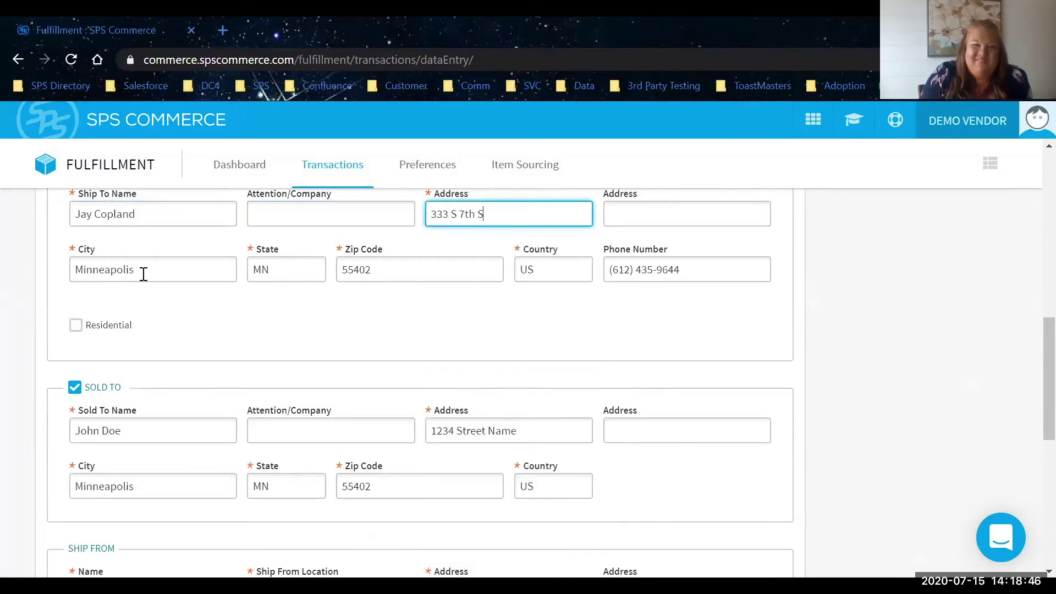
text(7th Street)
scroll(242, 346, up, 10)
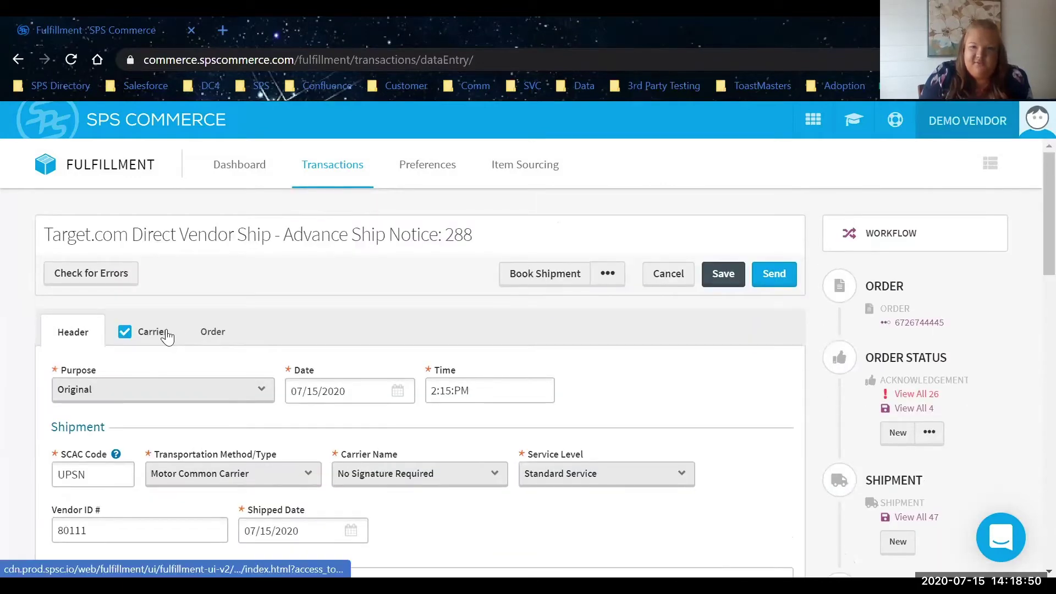
Check the notice for errors and enable Auto Select Cheapest Carrier Rate.
click(161, 332)
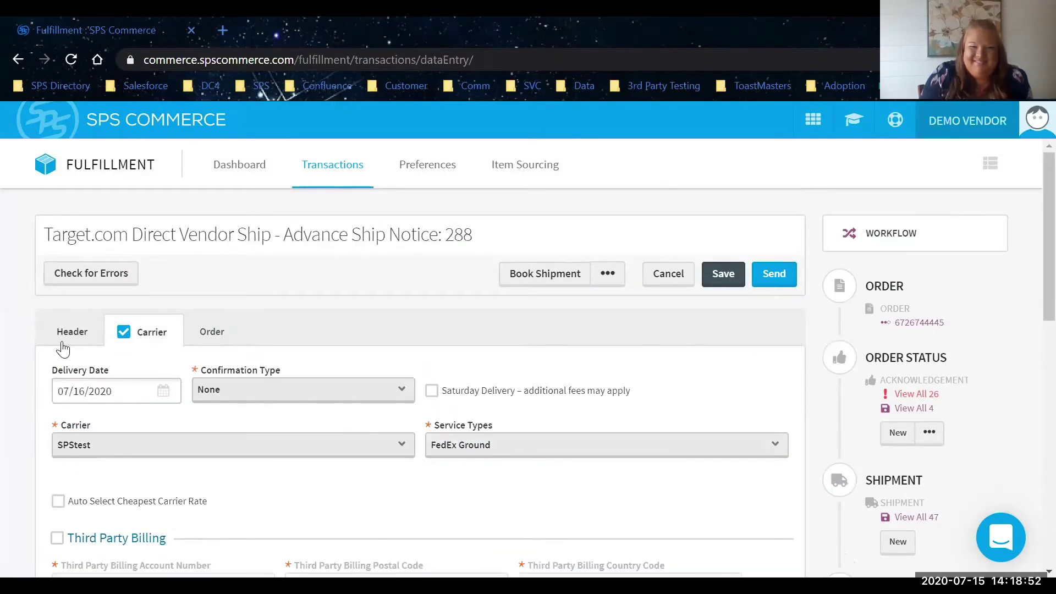
click(86, 264)
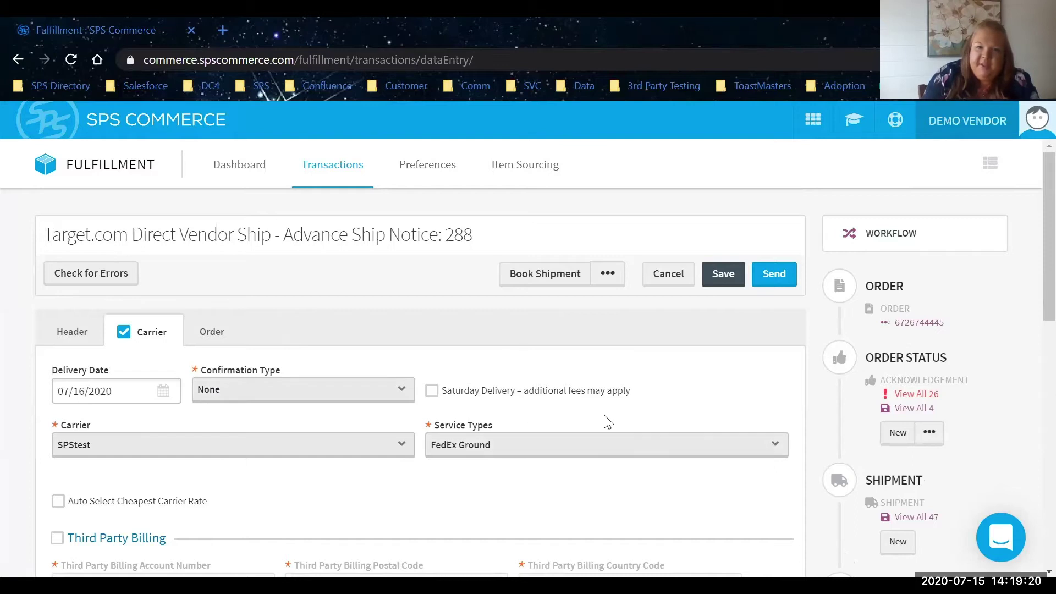
click(617, 279)
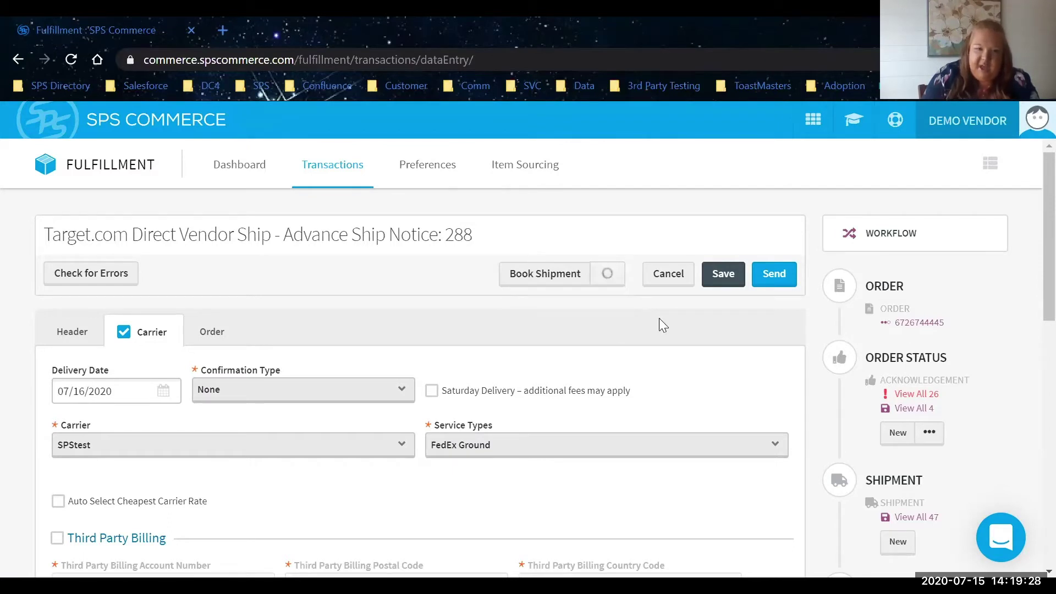
click(156, 503)
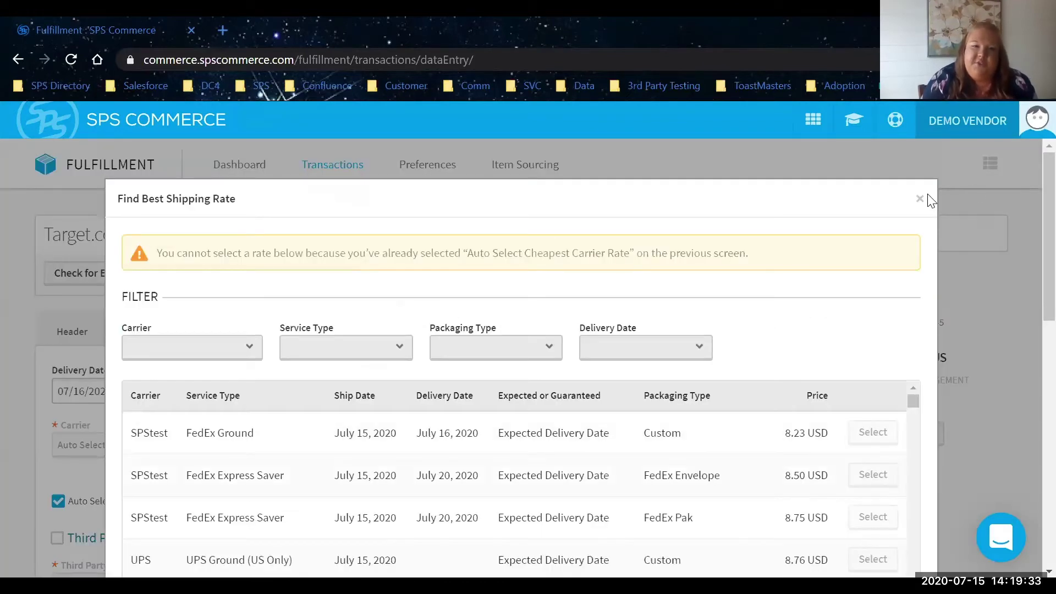
Turn off automatic cheapest rate selection and bring up the Shop Shipping Rate list.
click(920, 199)
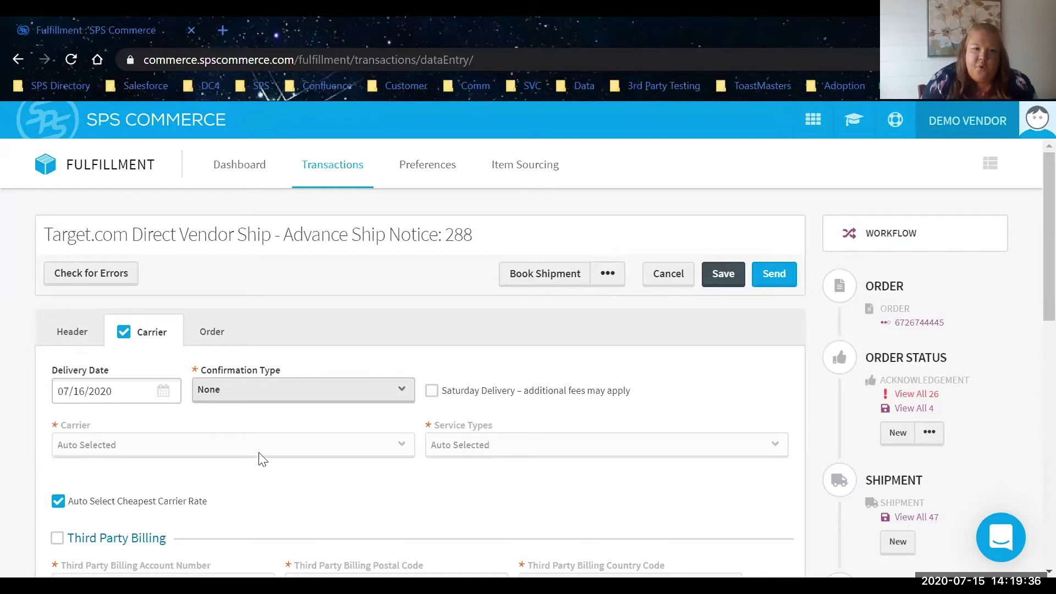
click(90, 507)
click(608, 273)
click(612, 308)
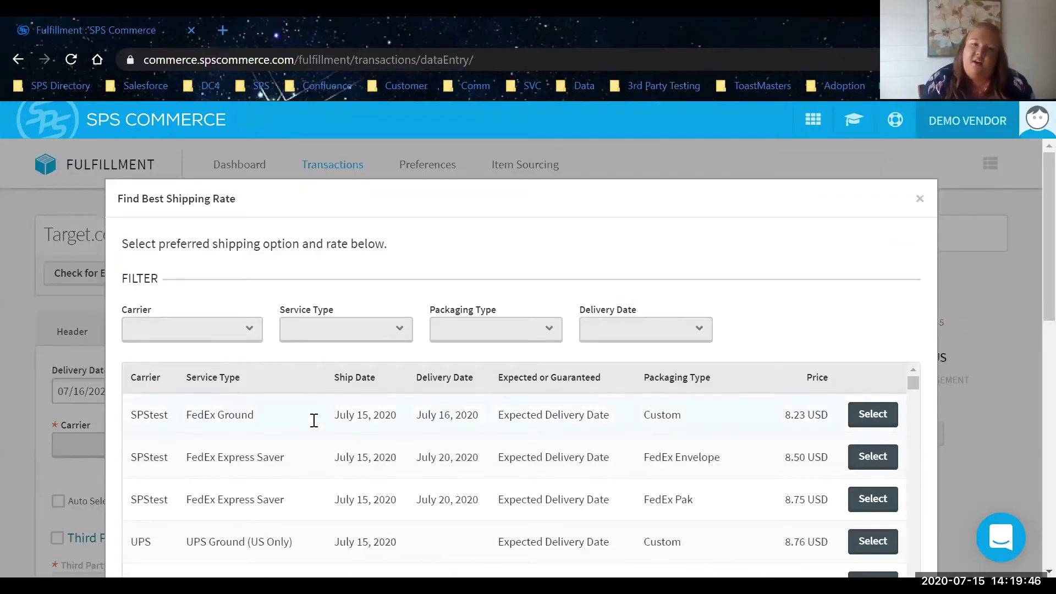
Filter the available shipping rates to show only carrier SPStest.
click(166, 331)
click(166, 331)
click(813, 378)
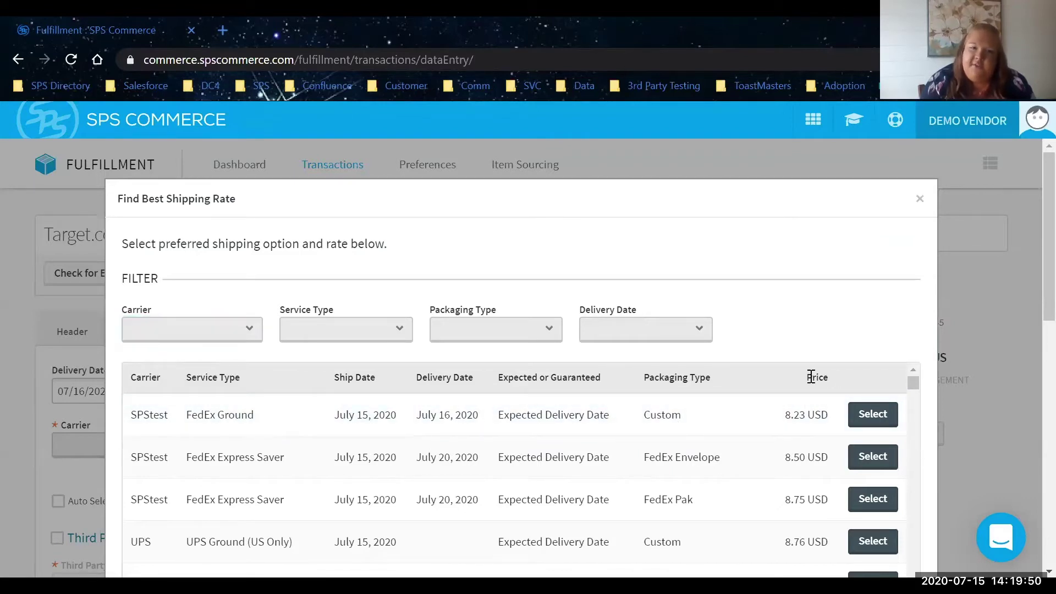
click(619, 329)
click(617, 328)
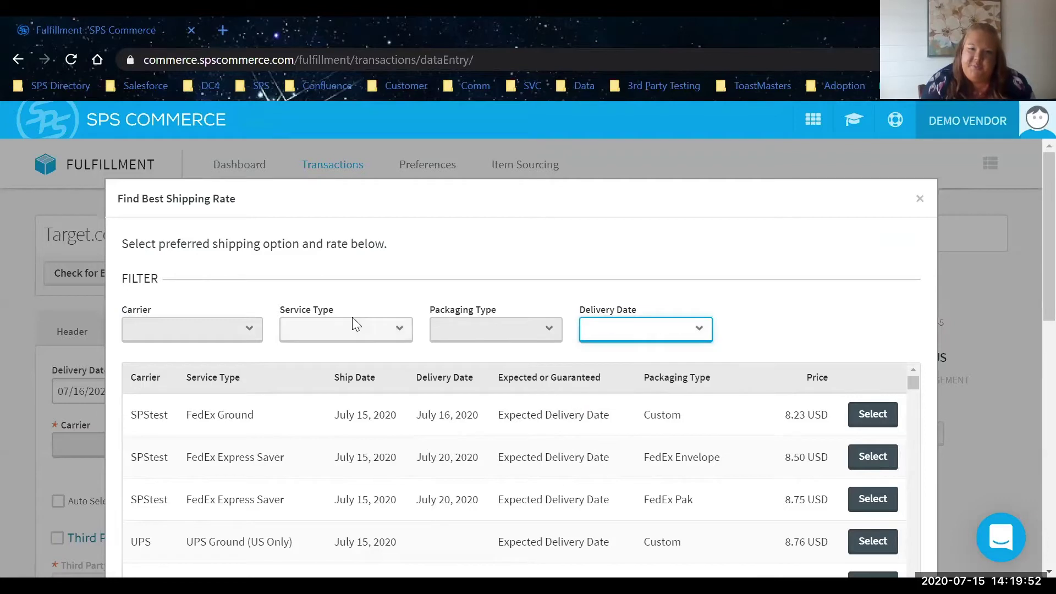
click(352, 329)
click(352, 329)
click(237, 320)
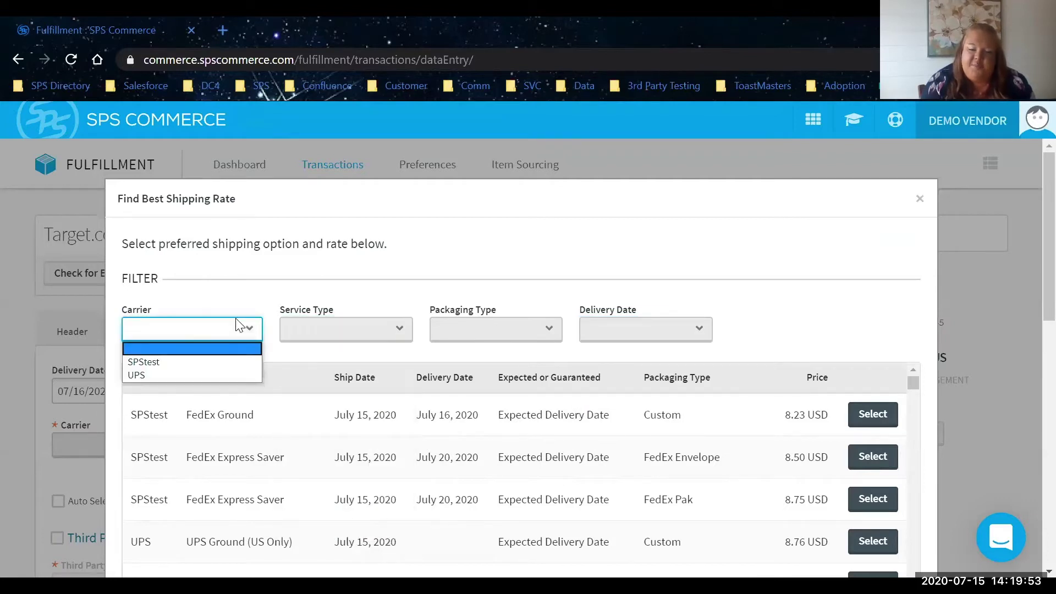
click(223, 361)
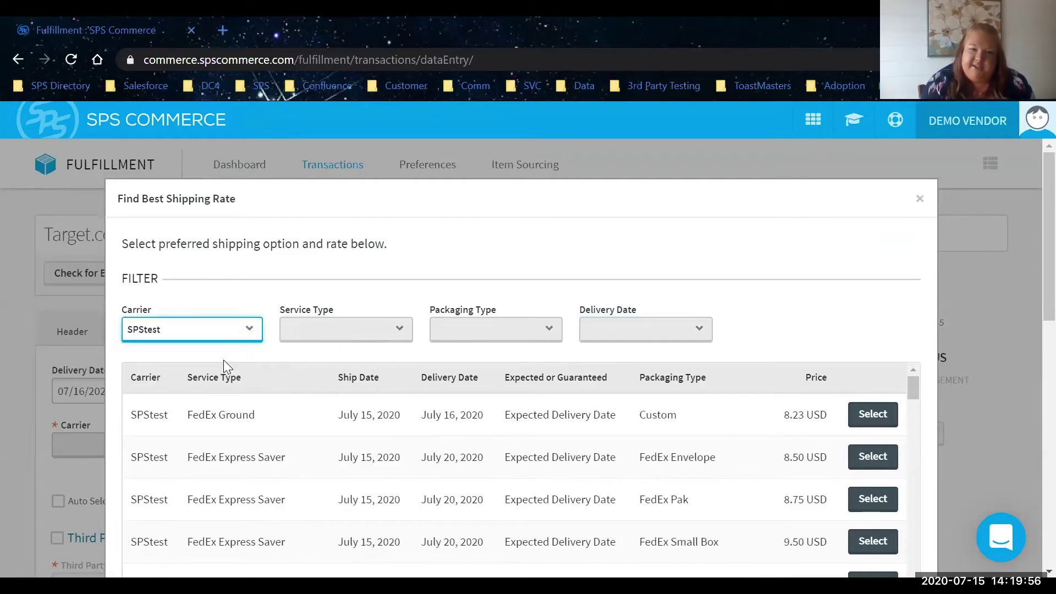
Choose the FedEx First Overnight Extra Large Box rate and check the notice for errors.
scroll(727, 467, down, 1)
scroll(730, 467, down, 5)
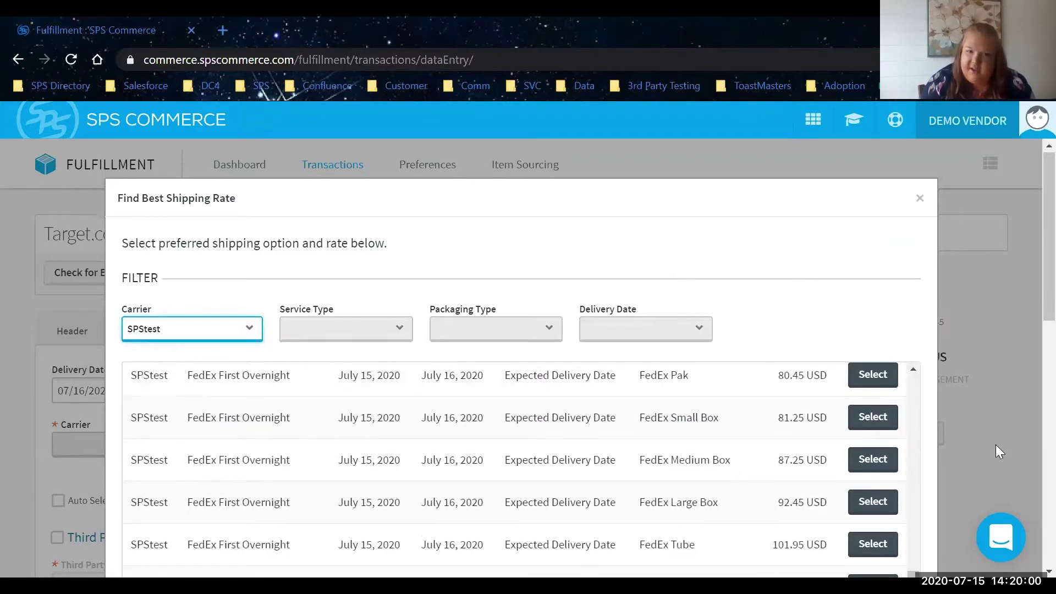
scroll(857, 465, down, 3)
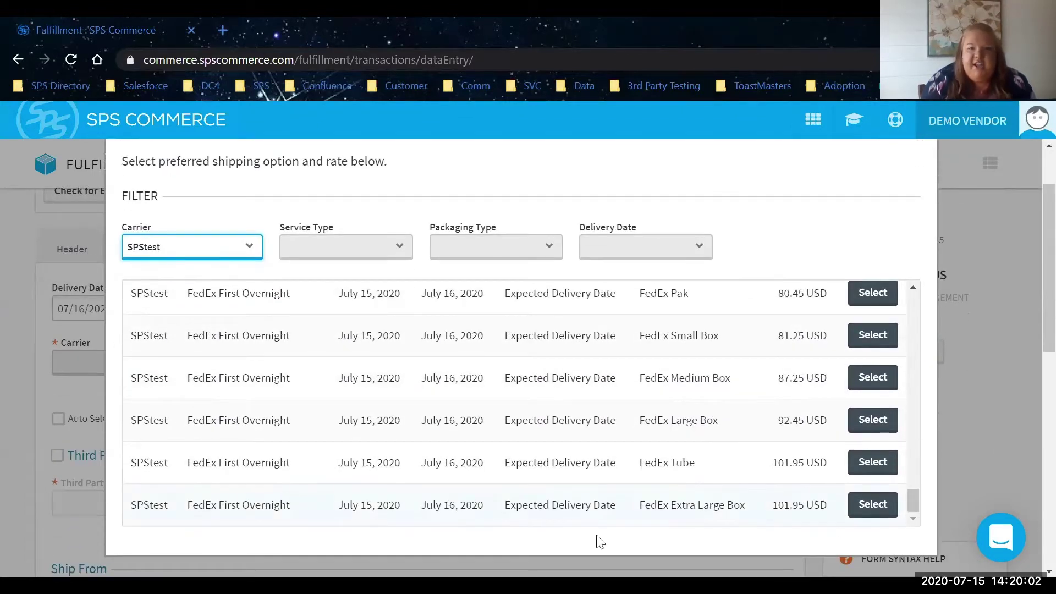
click(871, 512)
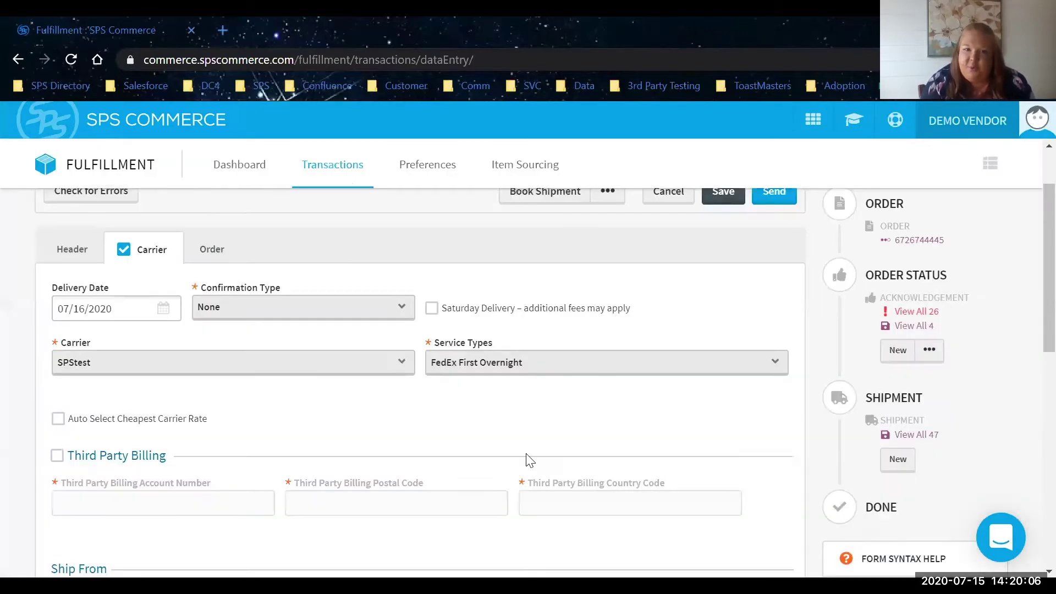
scroll(584, 438, up, 2)
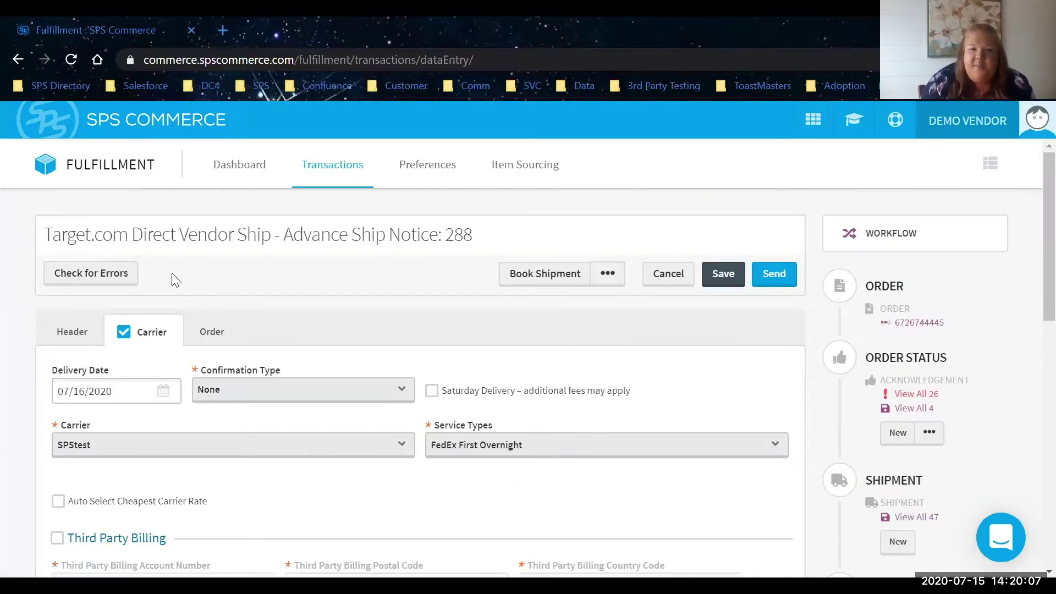
click(108, 275)
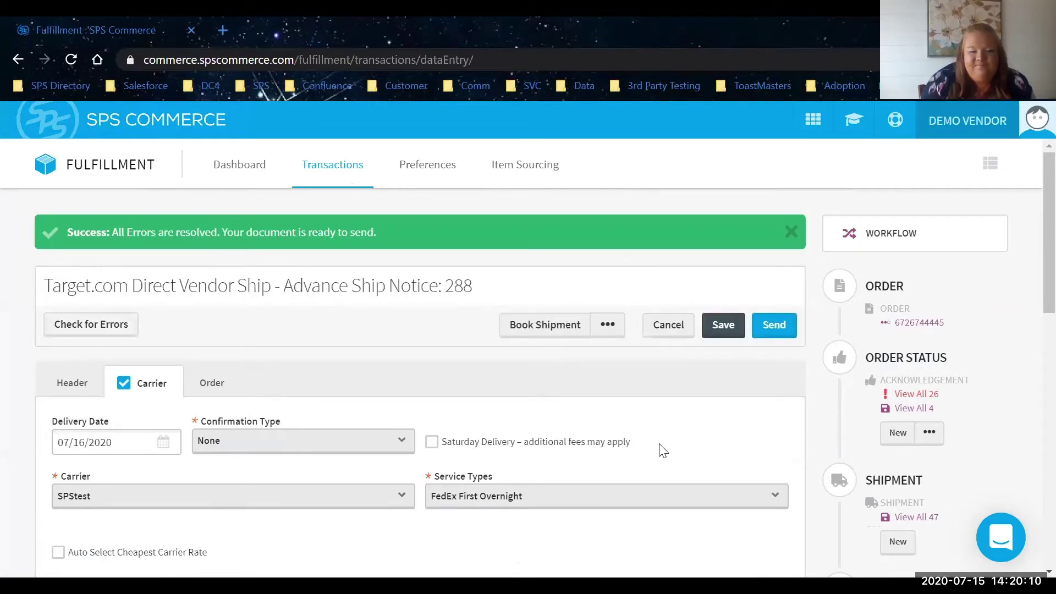